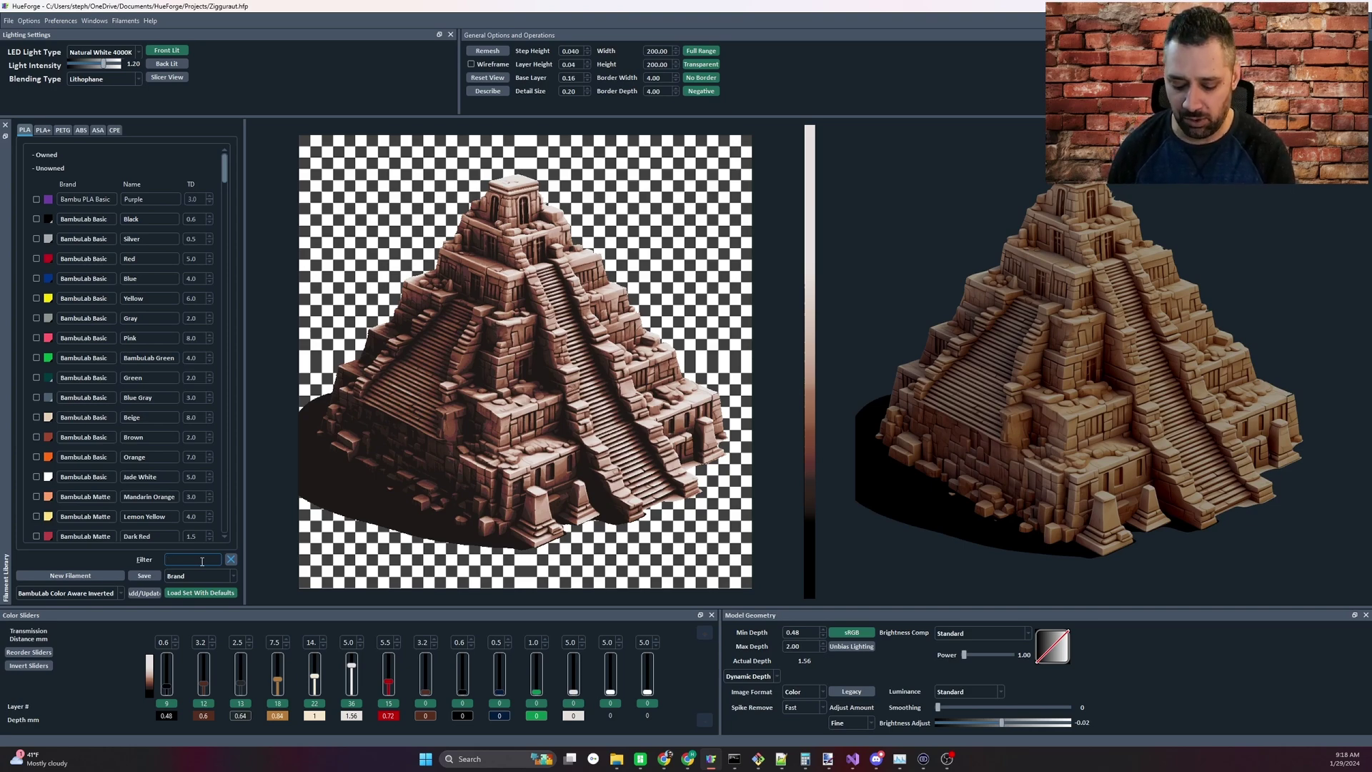
Step: Filter the filament library for 'bam wh' across PLA, PETG and CPE, then for 'yel', clearing each filter
text(bam)
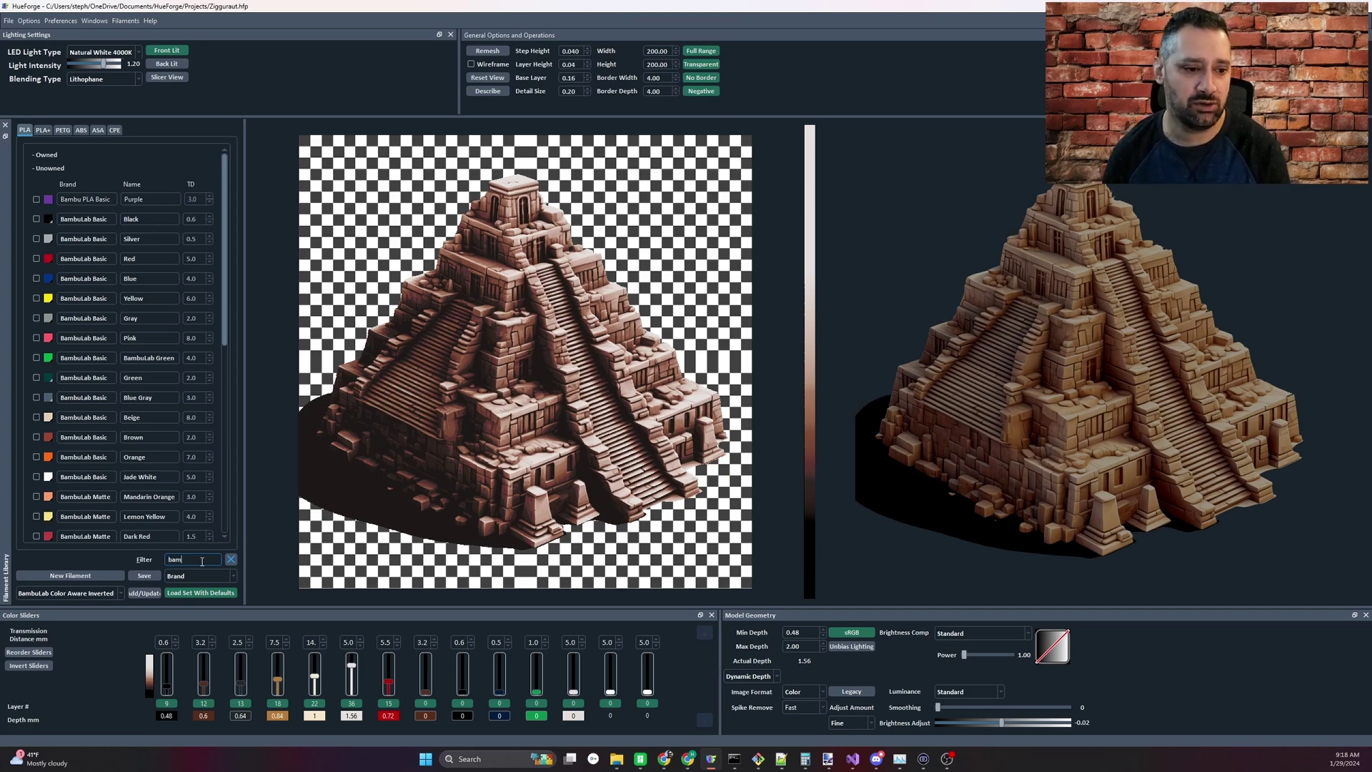
text( wh)
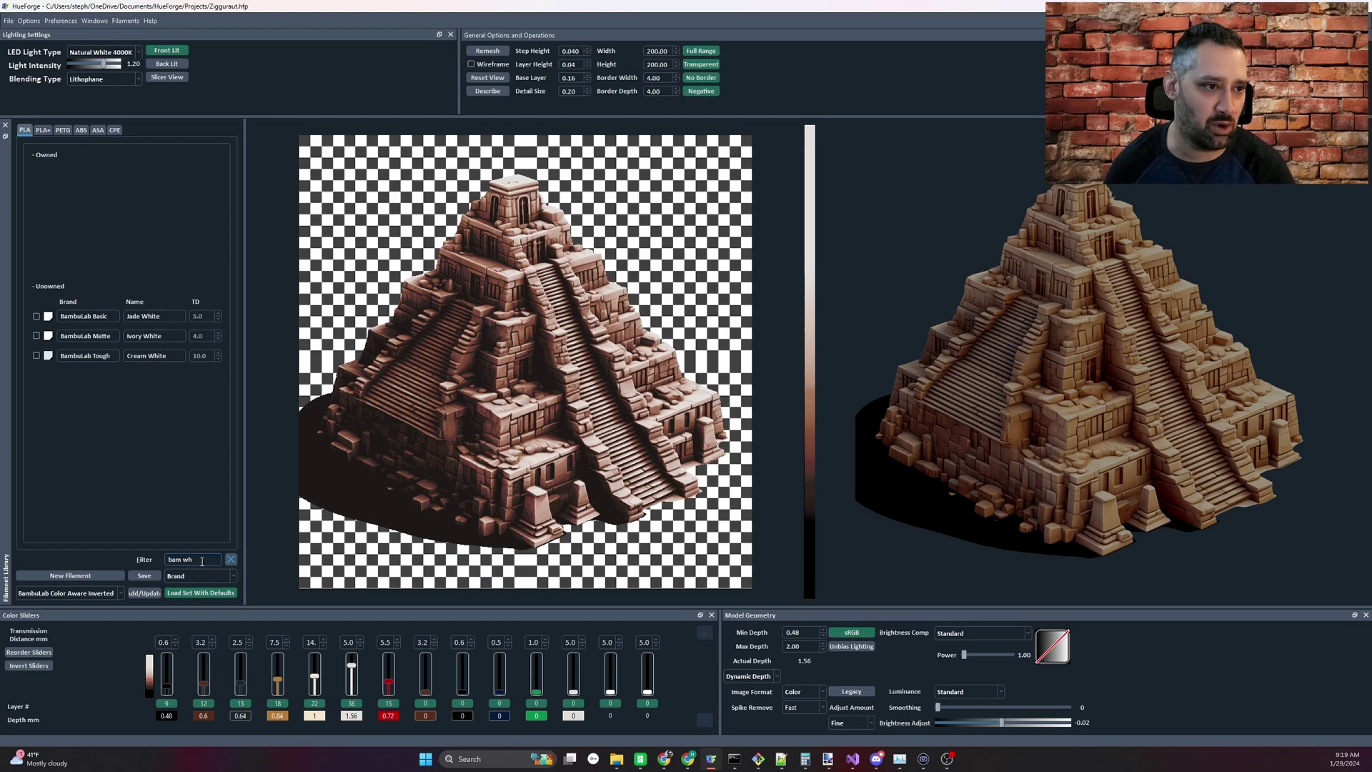
click(60, 130)
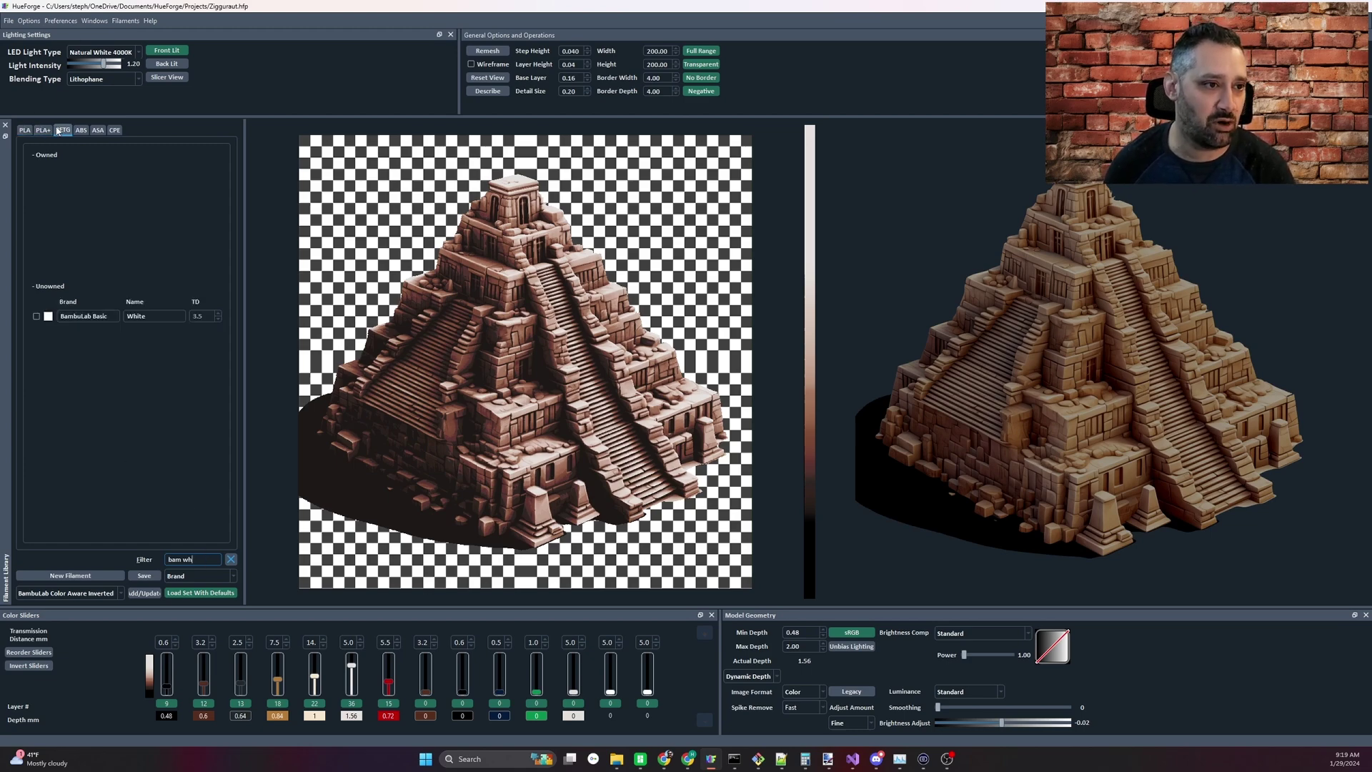
click(63, 130)
click(114, 130)
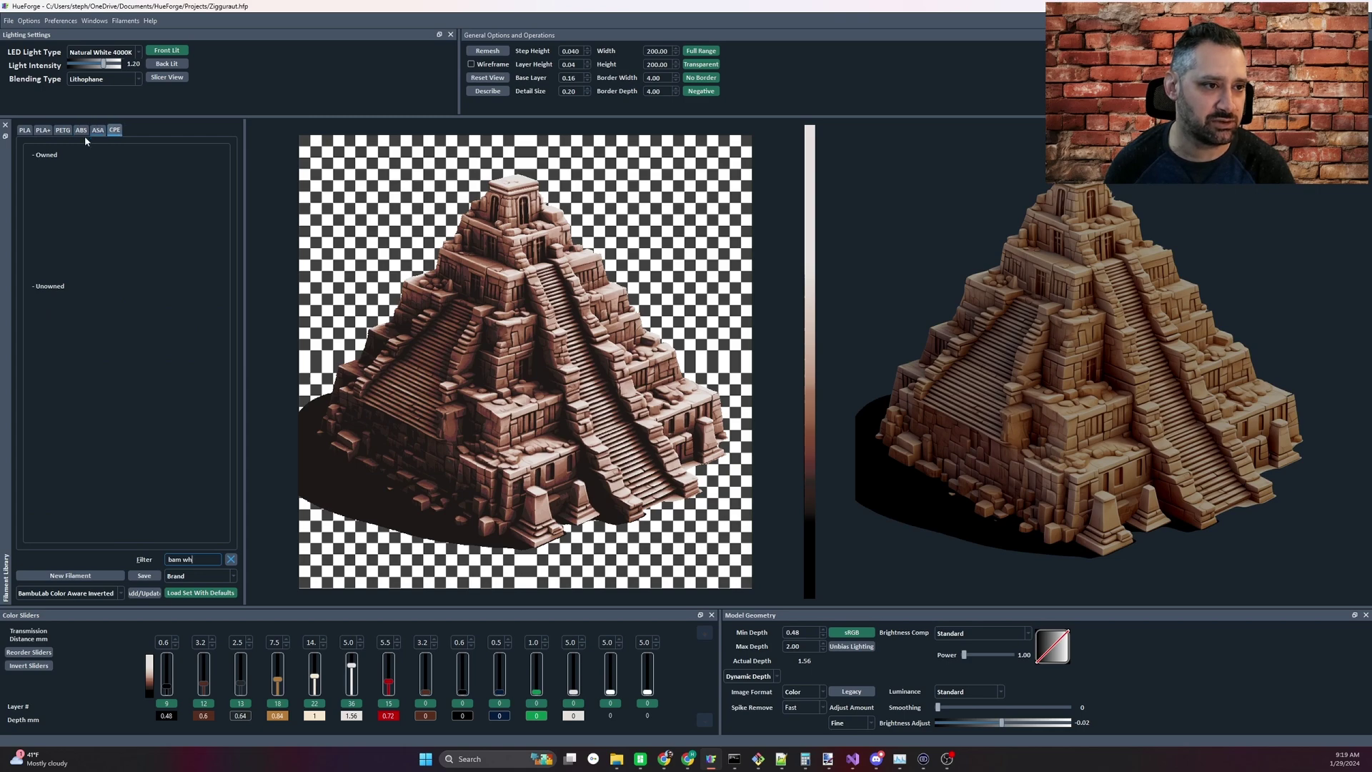
click(24, 131)
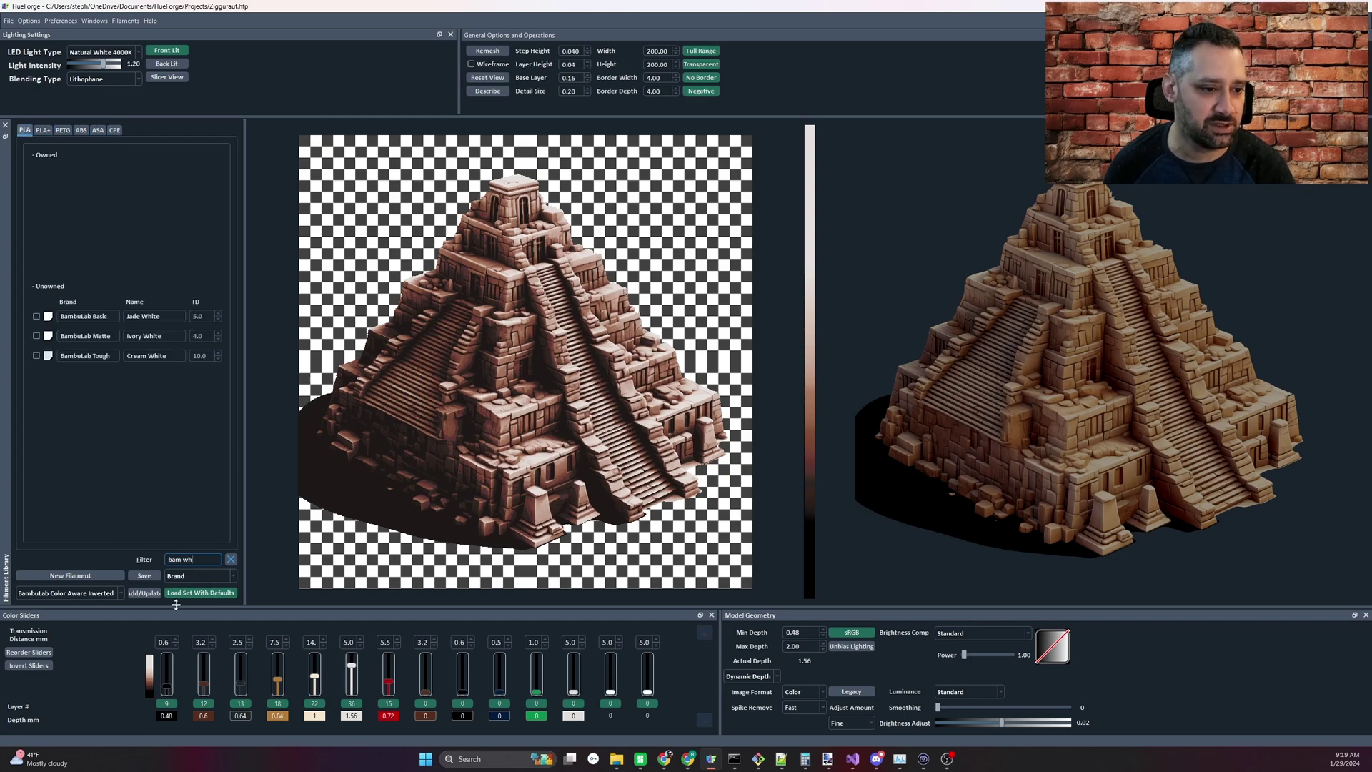
click(230, 559)
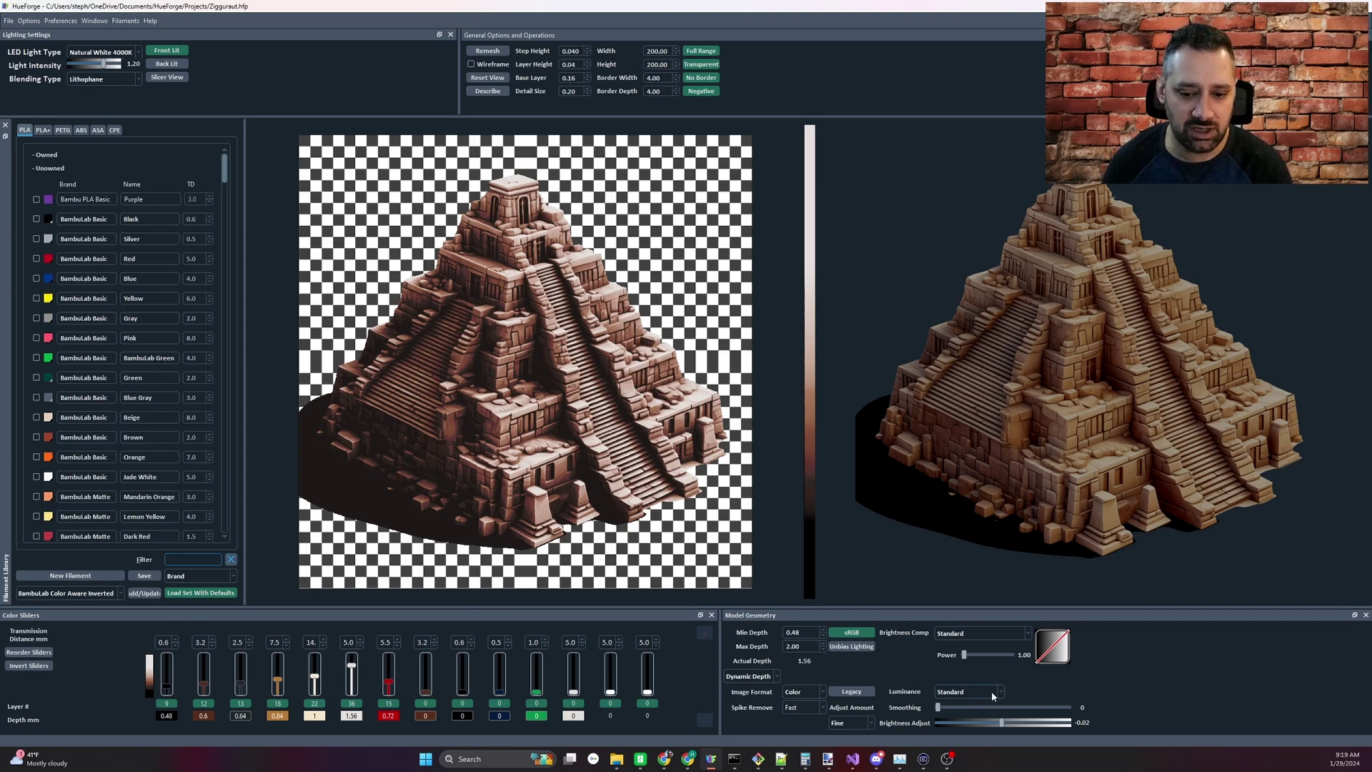
click(944, 710)
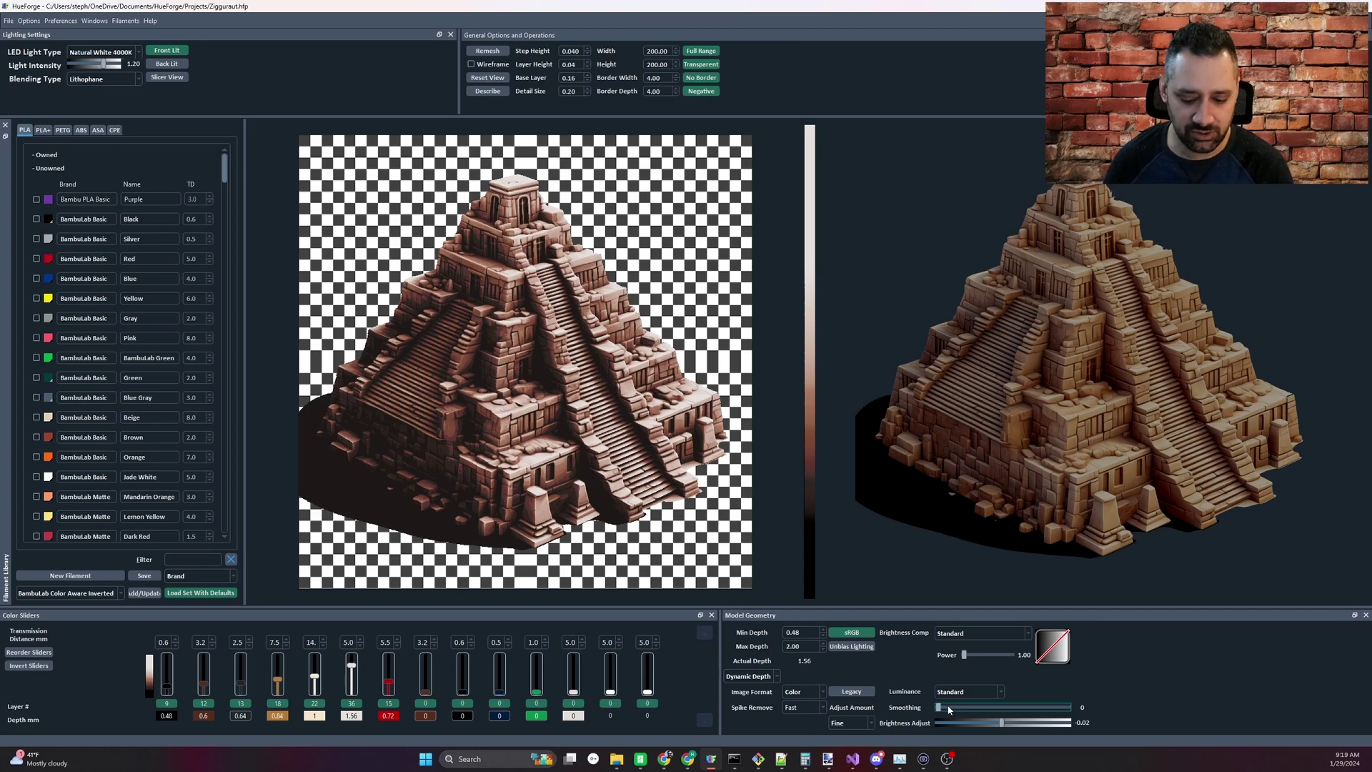
key(Tab)
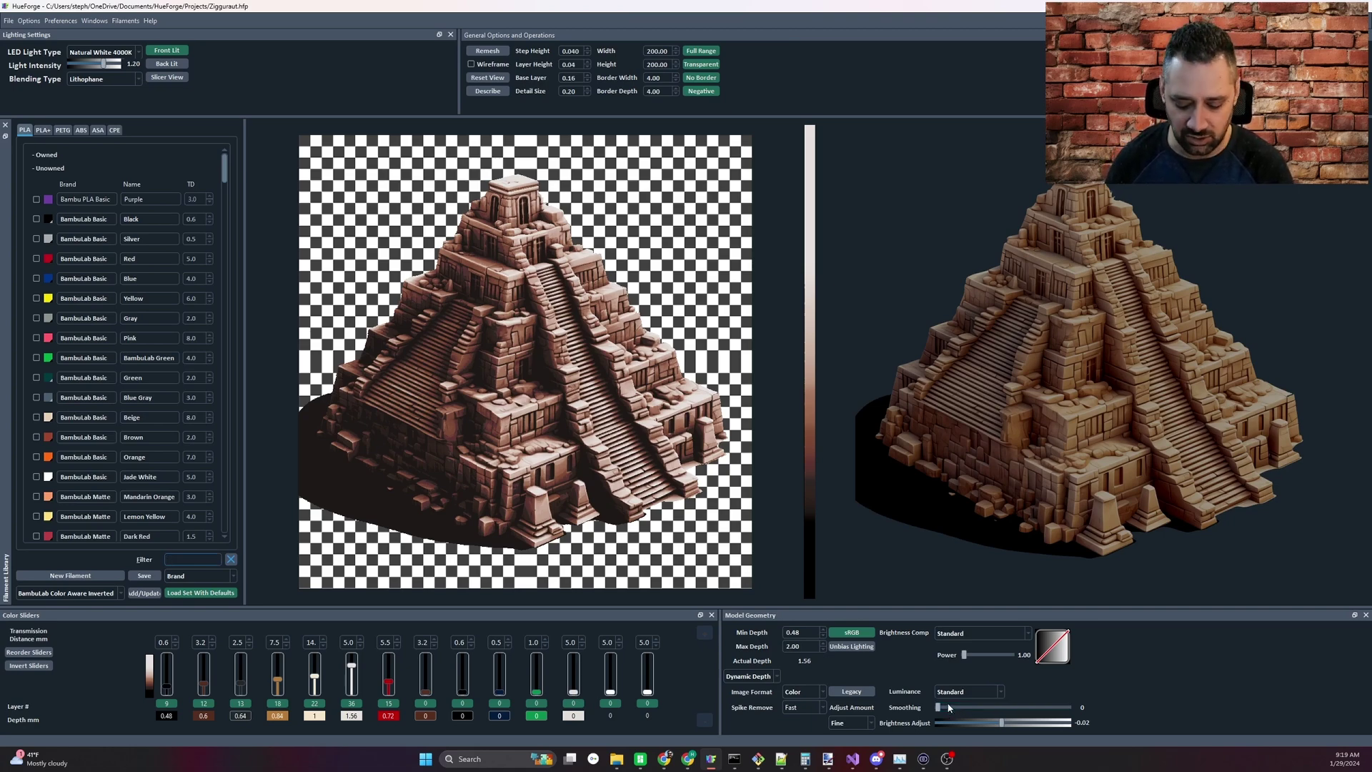
text(yel)
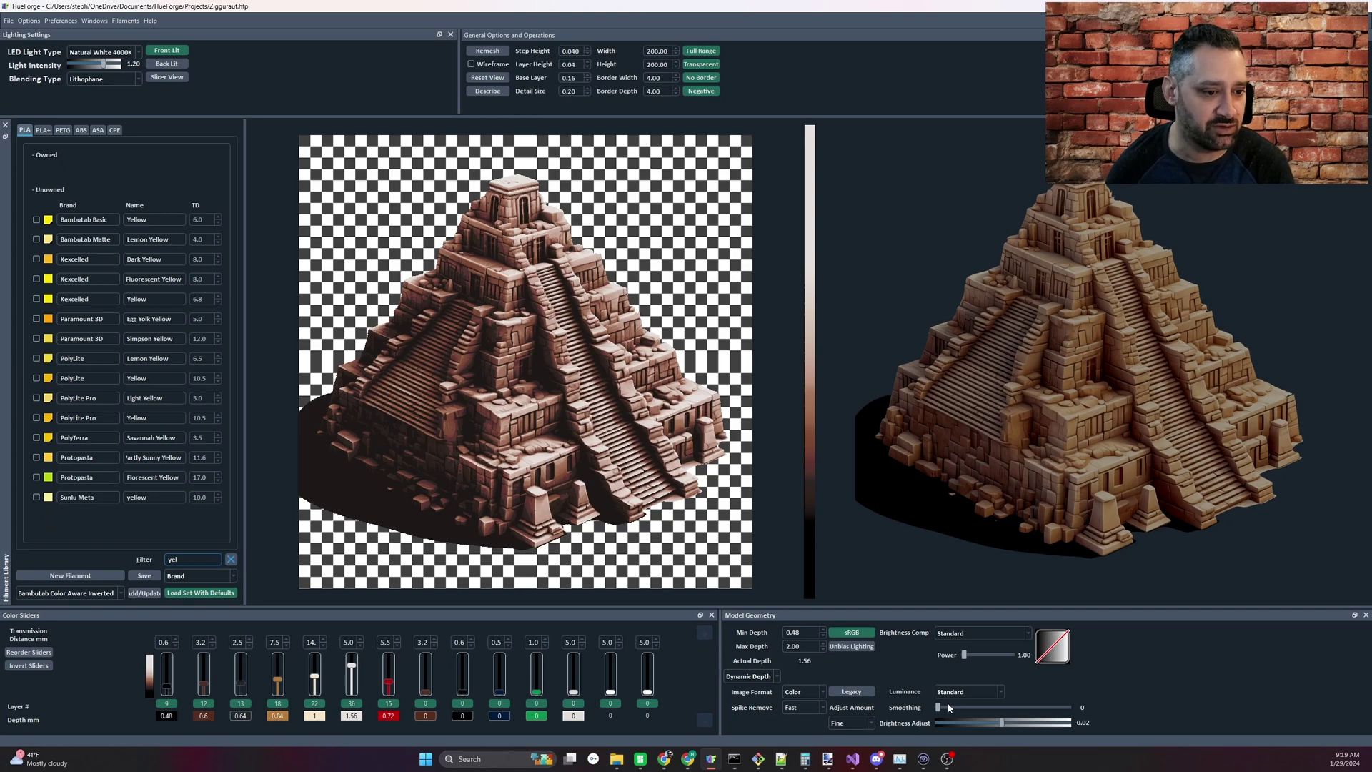
click(230, 559)
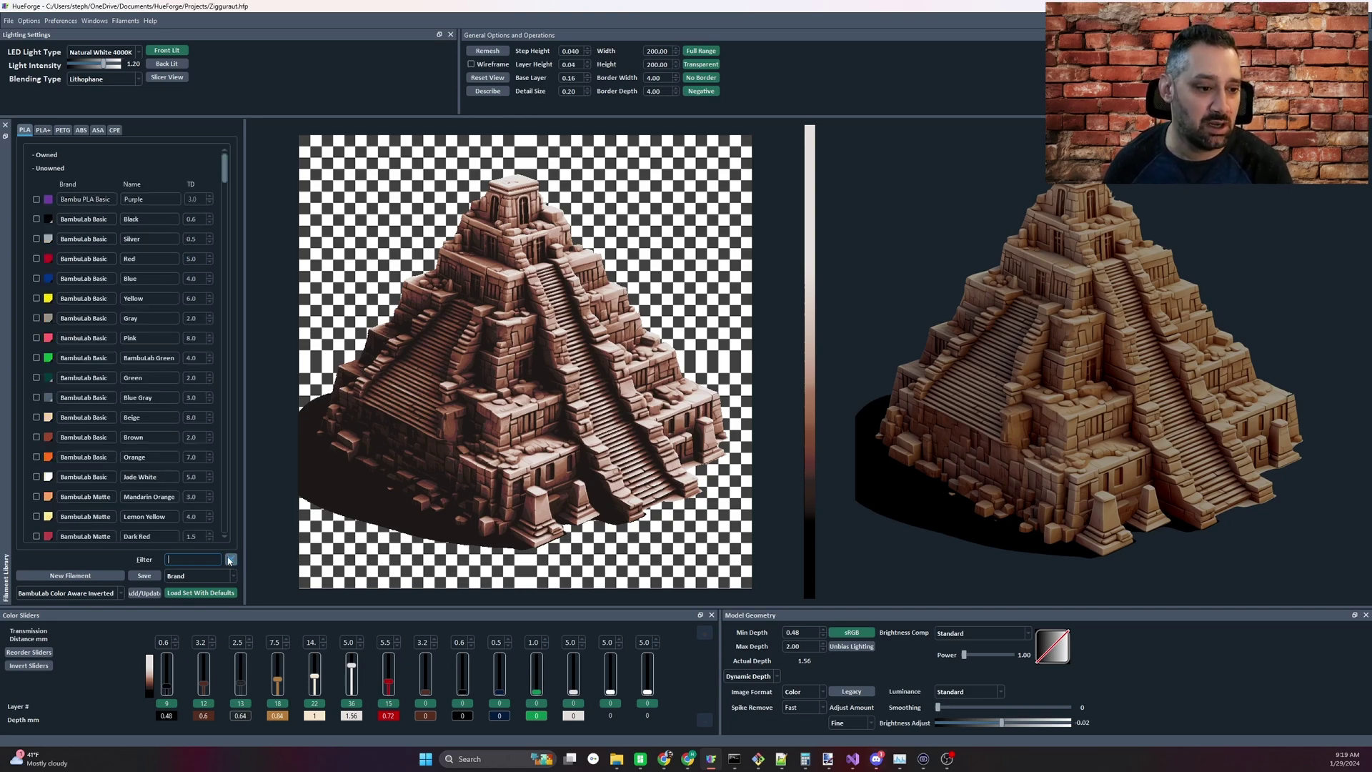
Step: Compare by toggling the third, fourth and red layers, then give the eighth layer the black 0.6 TD filament
click(245, 705)
click(244, 707)
click(245, 707)
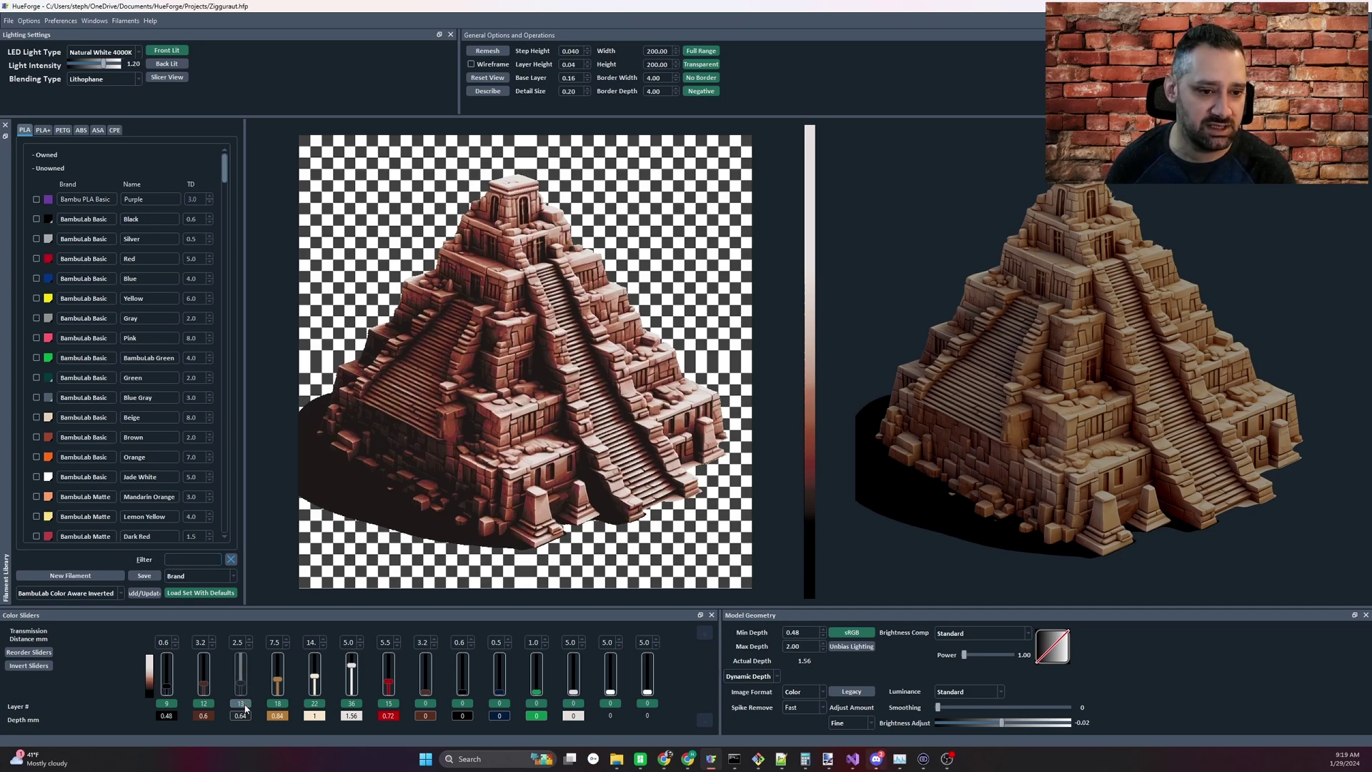
click(390, 706)
click(390, 705)
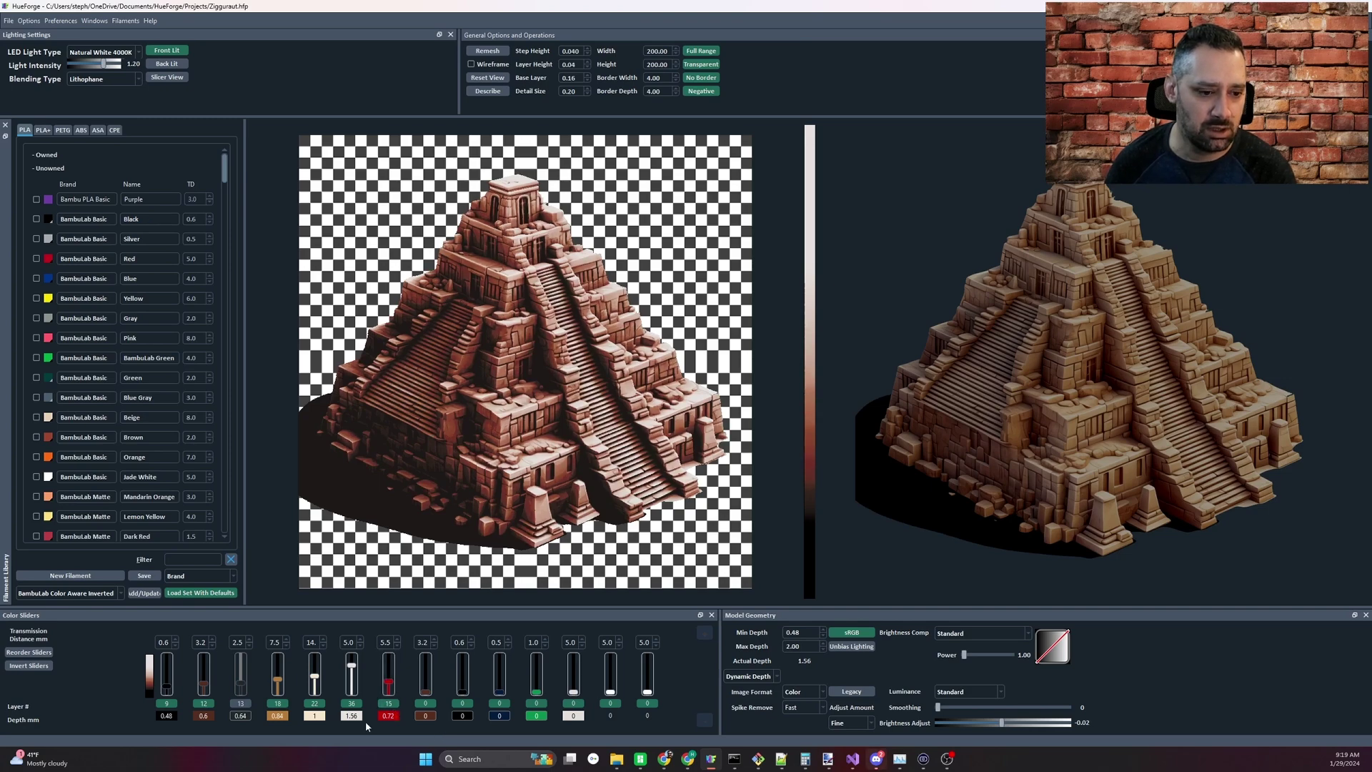
click(244, 707)
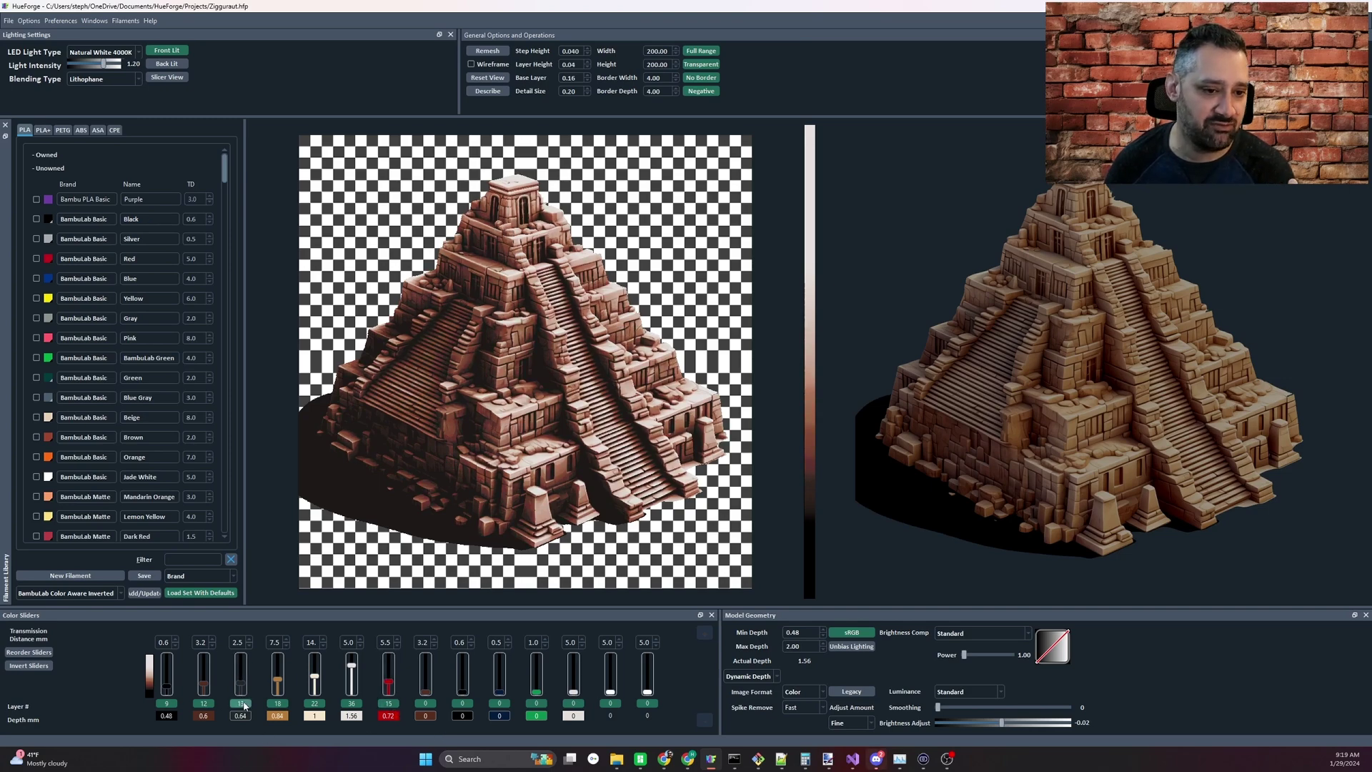
click(277, 704)
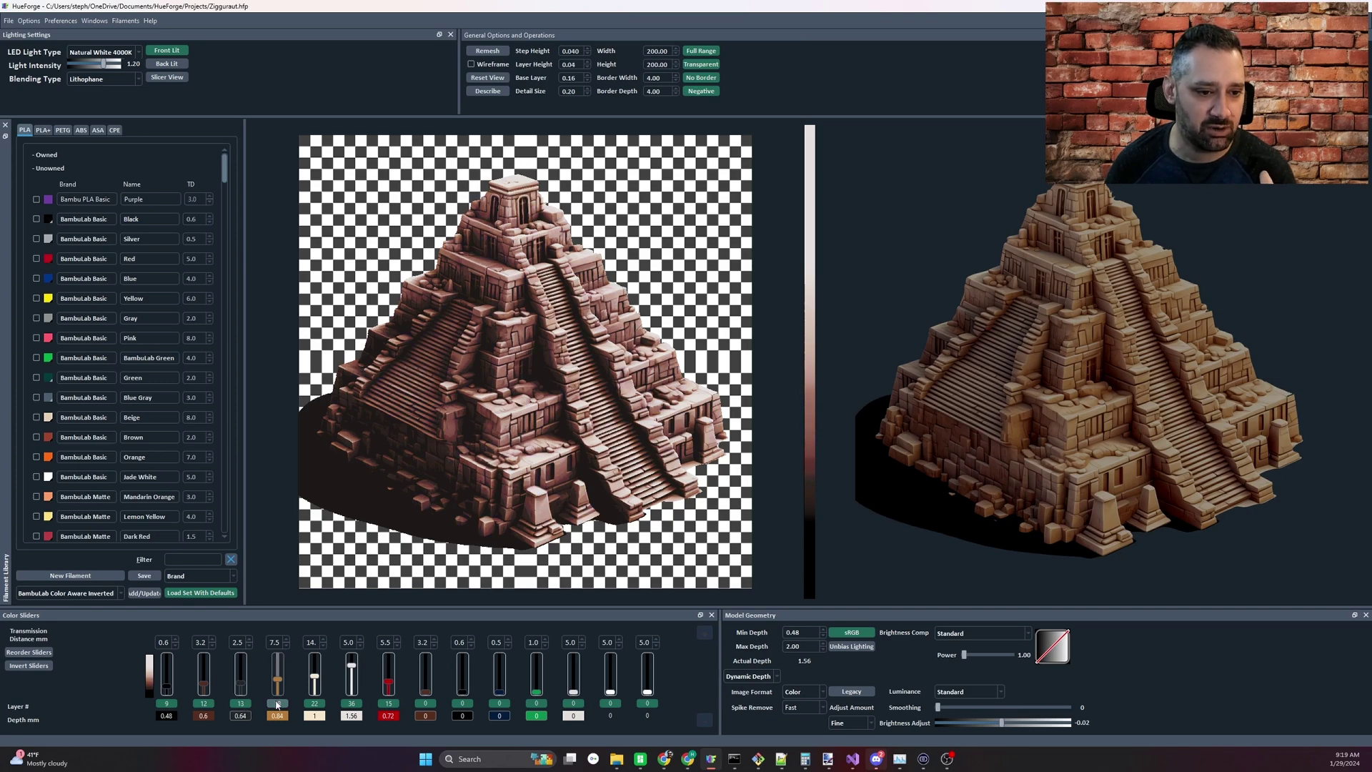
click(277, 704)
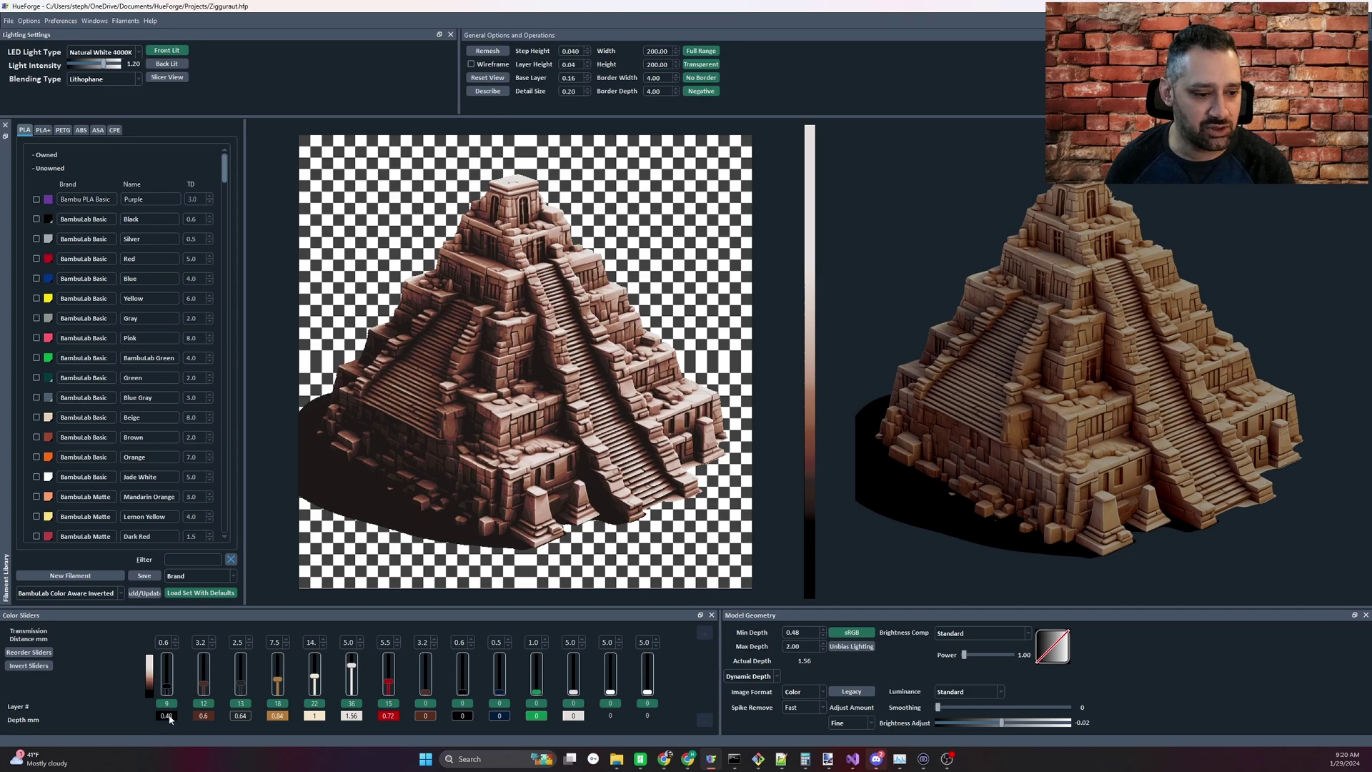
drag(170, 718, 427, 689)
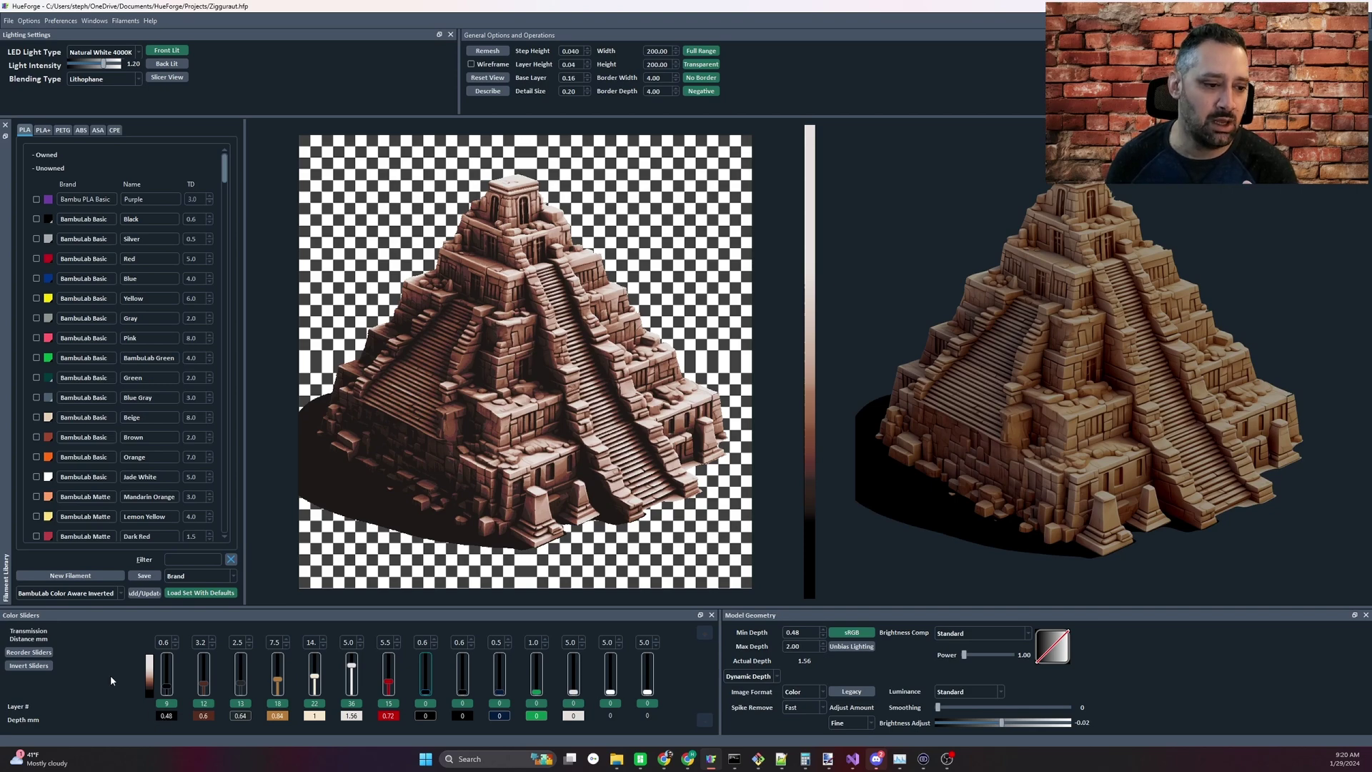
Step: Sort the color sliders by layer number, briefly restoring the old order before sorting again
click(29, 652)
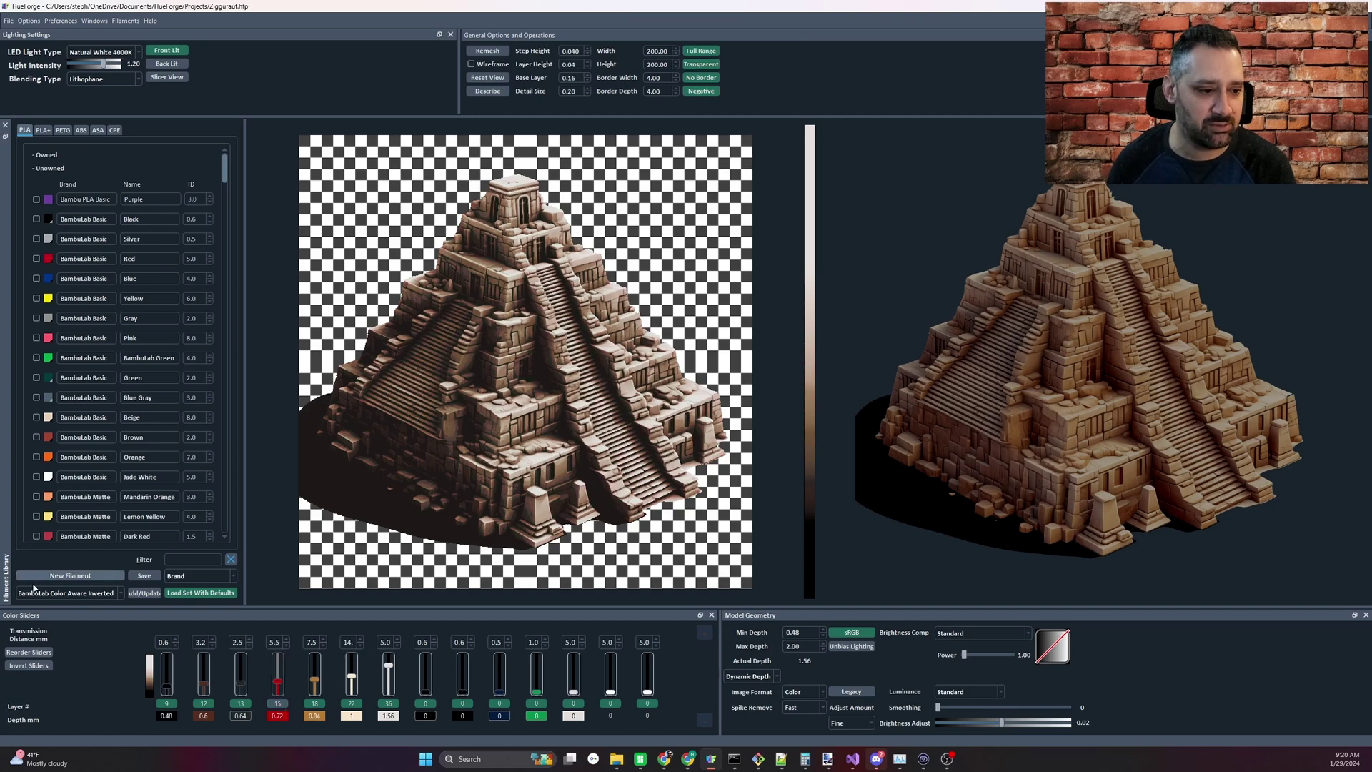
click(23, 658)
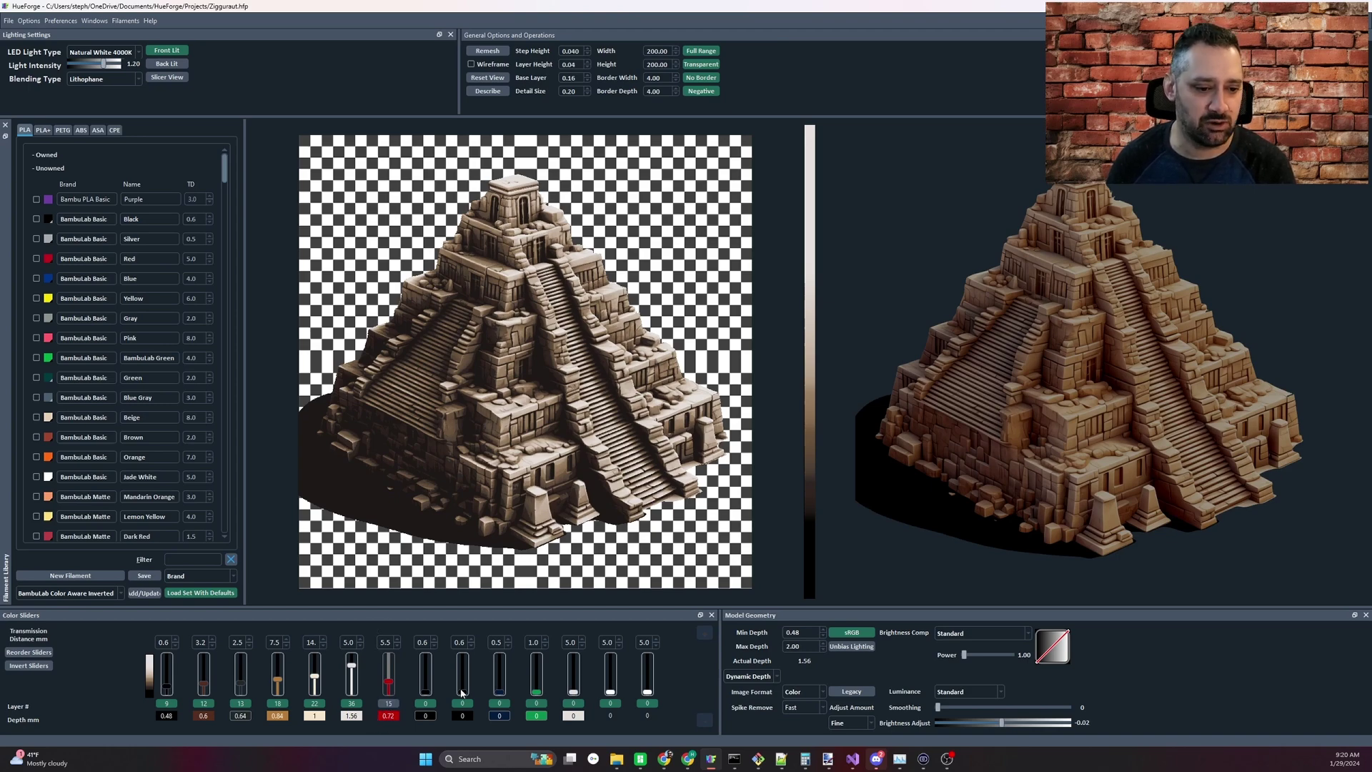
click(26, 656)
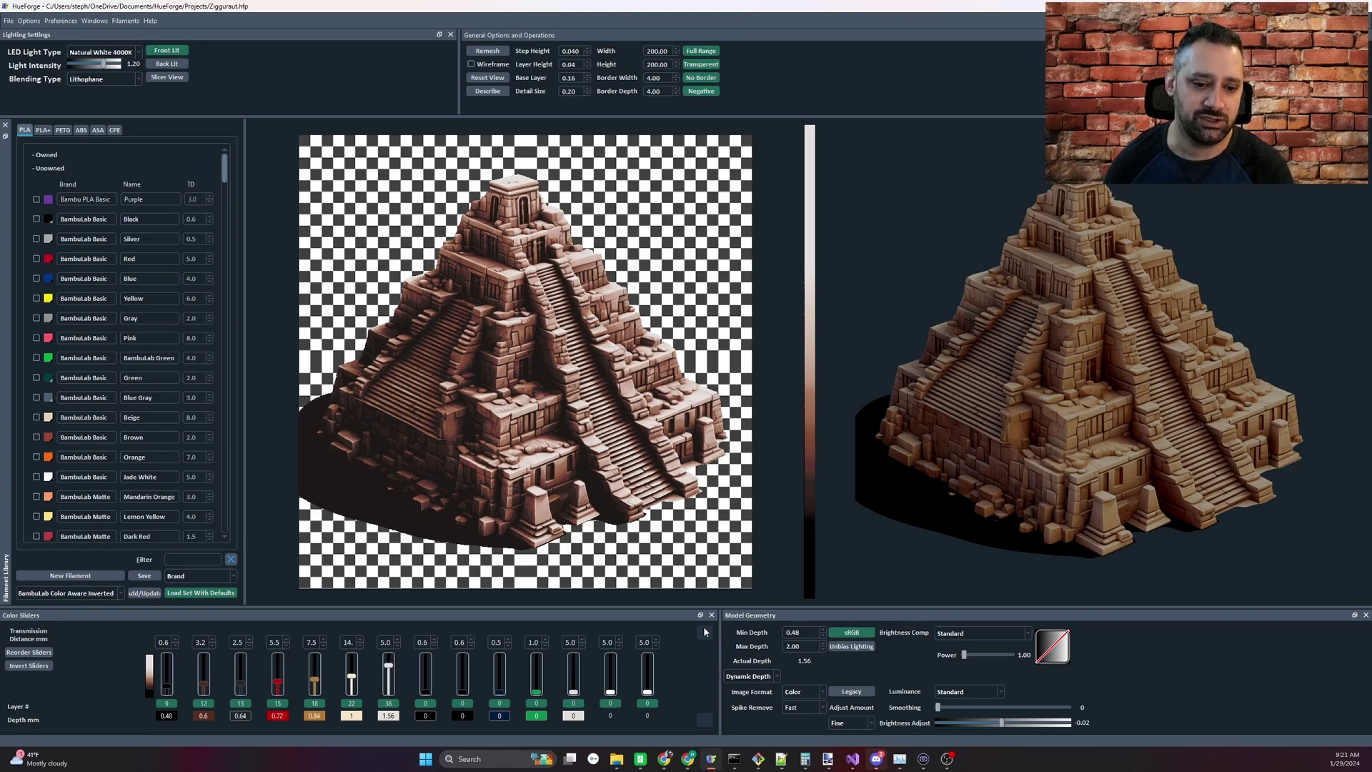
click(9, 21)
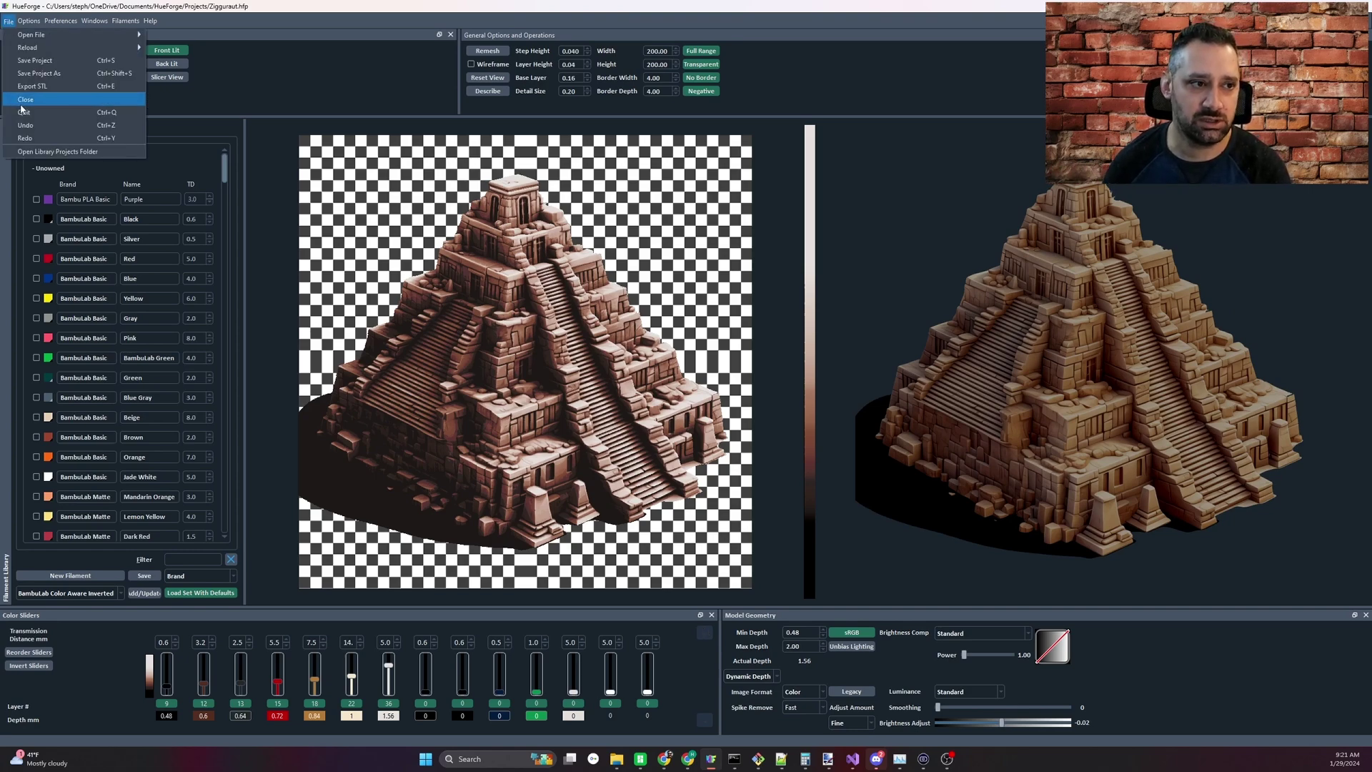
click(681, 668)
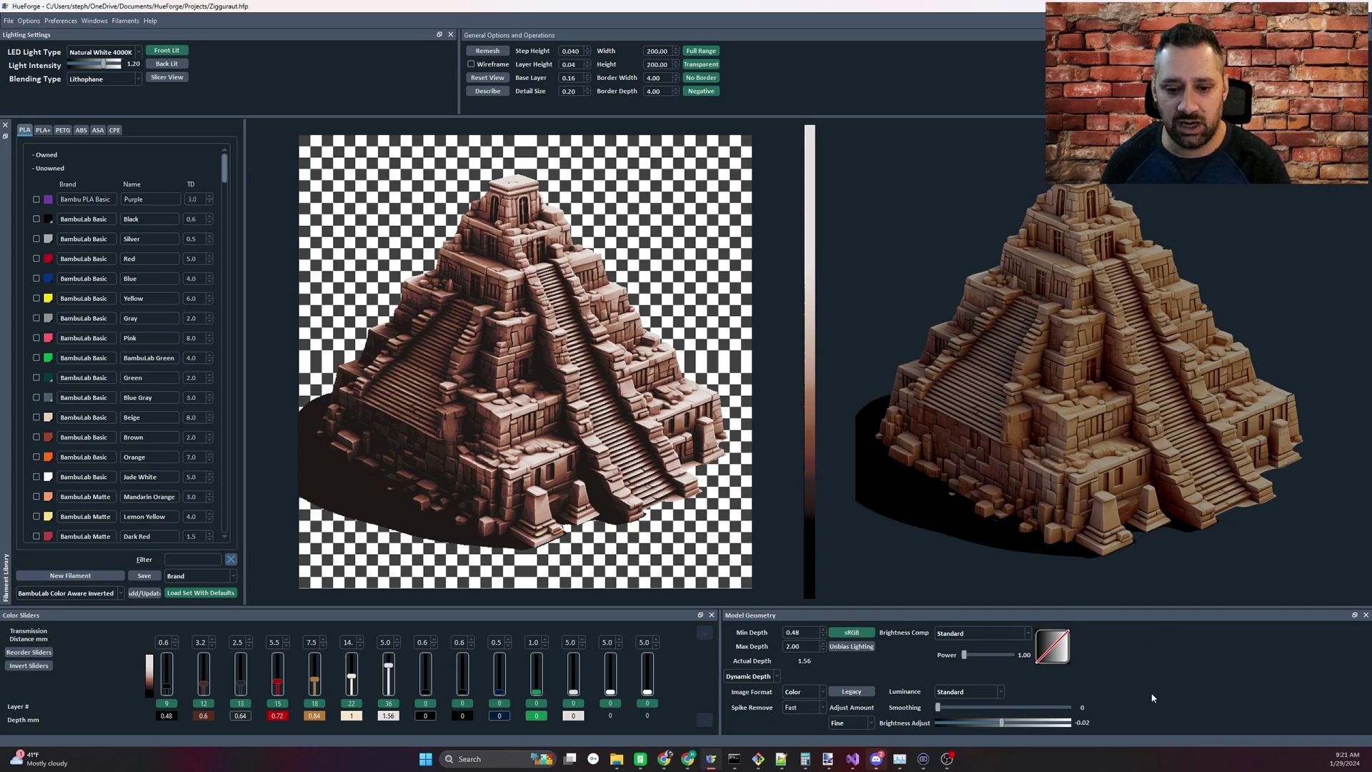
Step: Open the Brightness Comp dropdown in the Model Geometry panel
click(1028, 633)
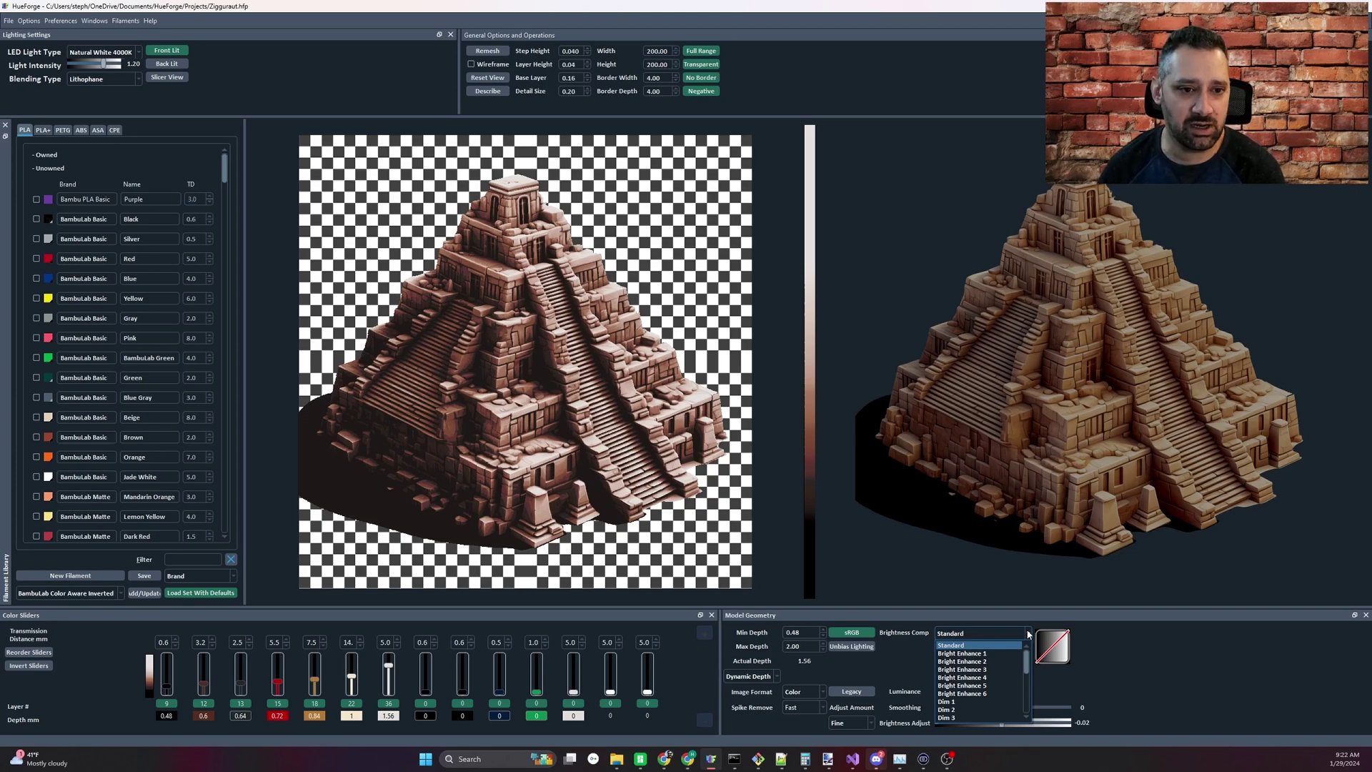
Step: Switch Brightness Comp to Bright Enhance 1 and settle its power at about 1.67
click(993, 654)
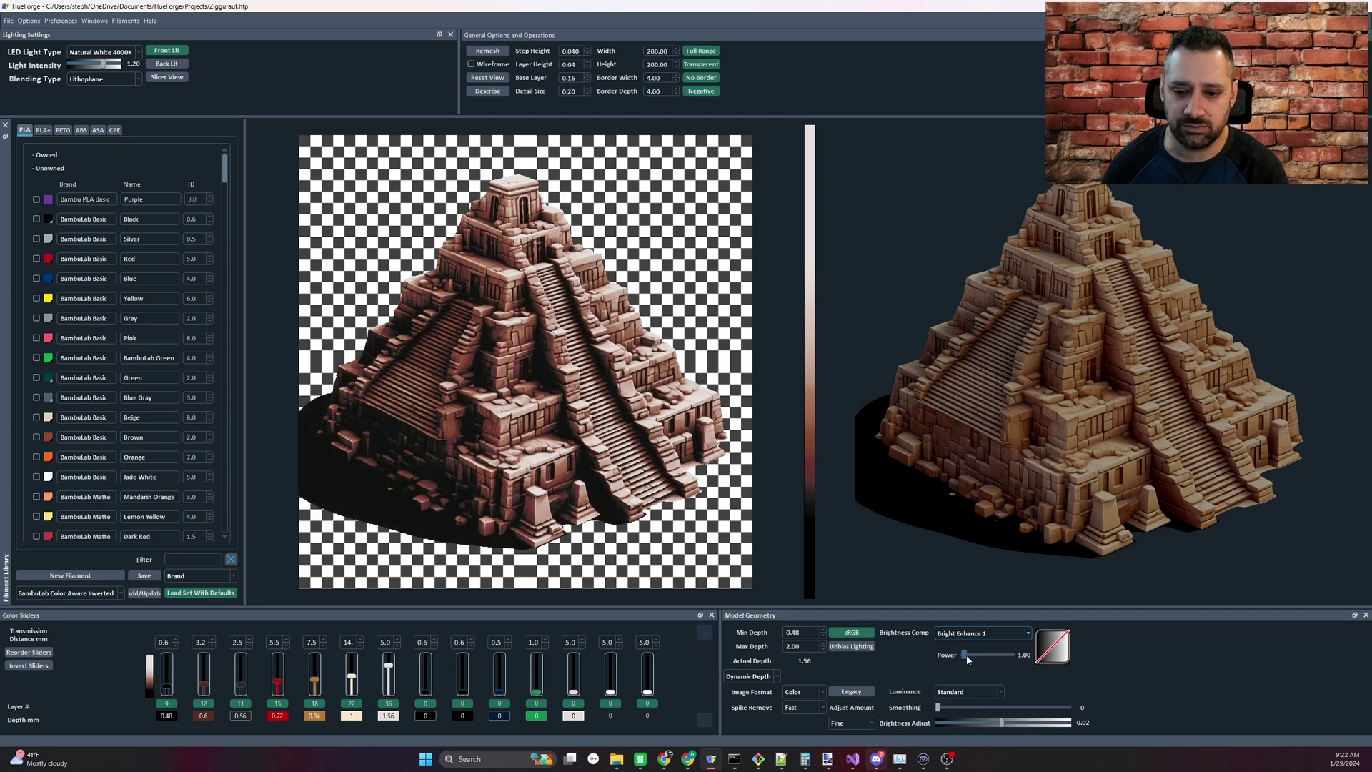
drag(964, 654, 970, 653)
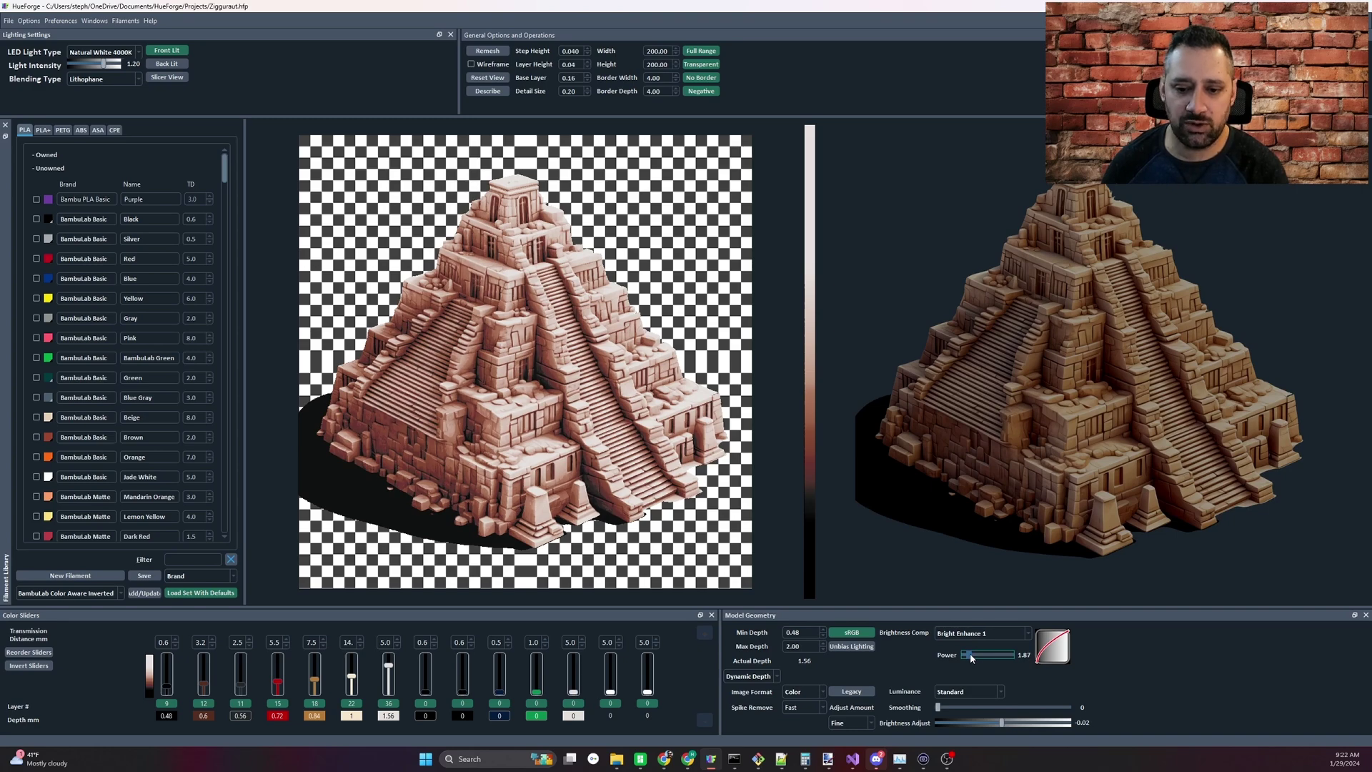
drag(970, 653, 970, 653)
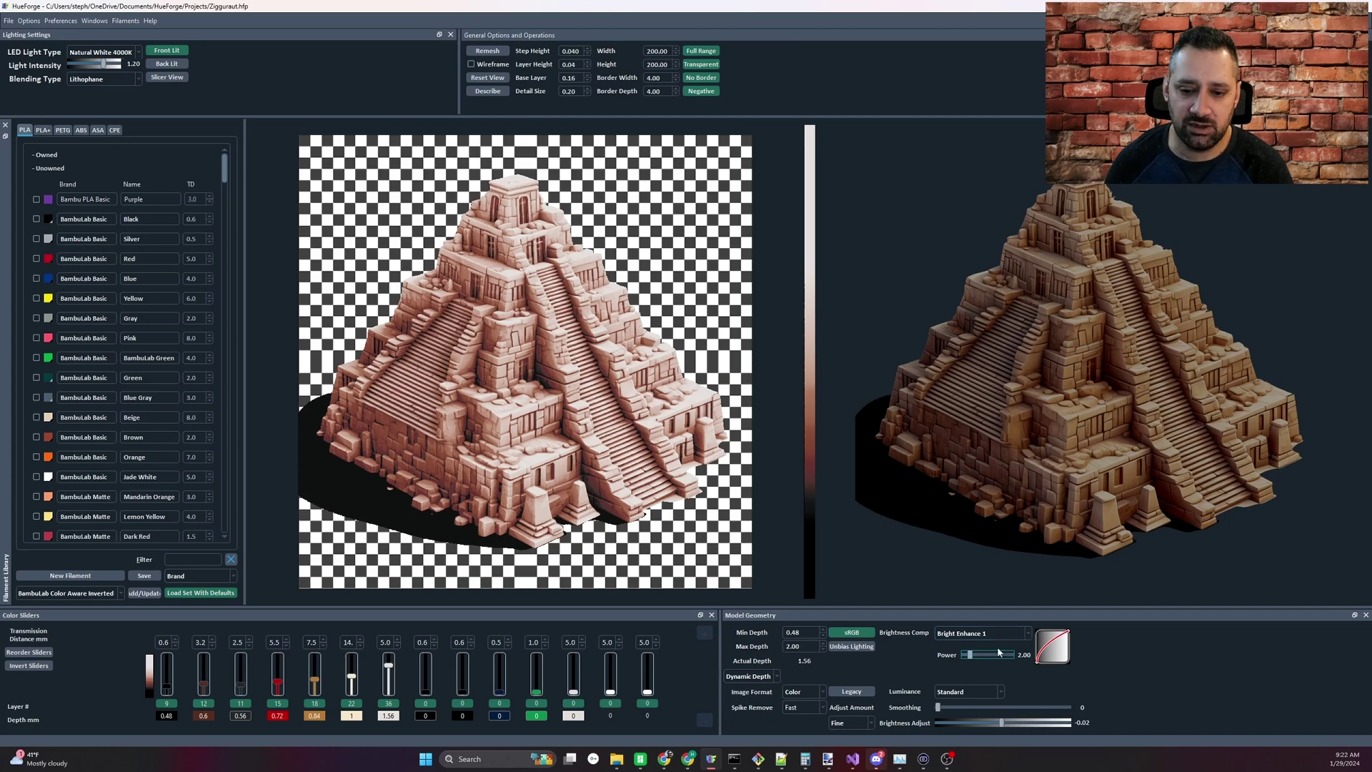
click(871, 723)
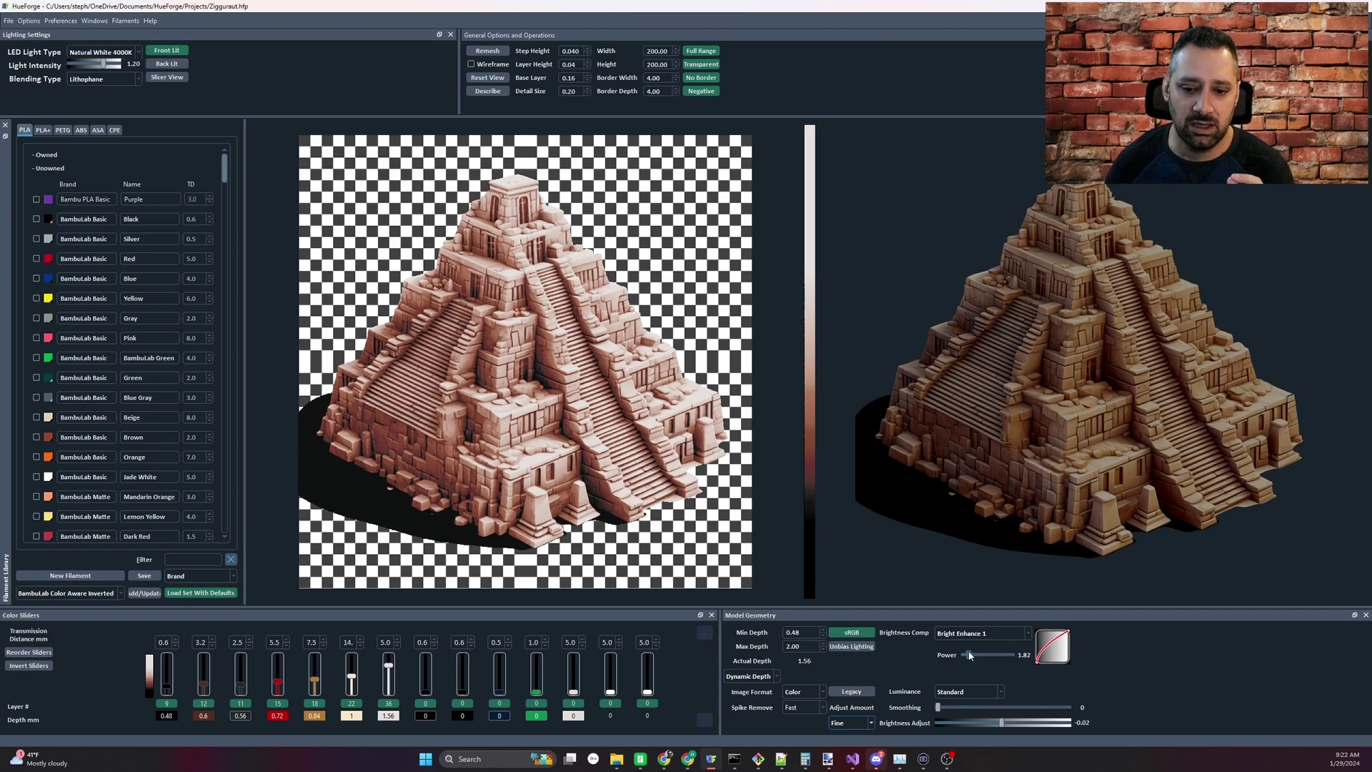
drag(970, 655, 968, 655)
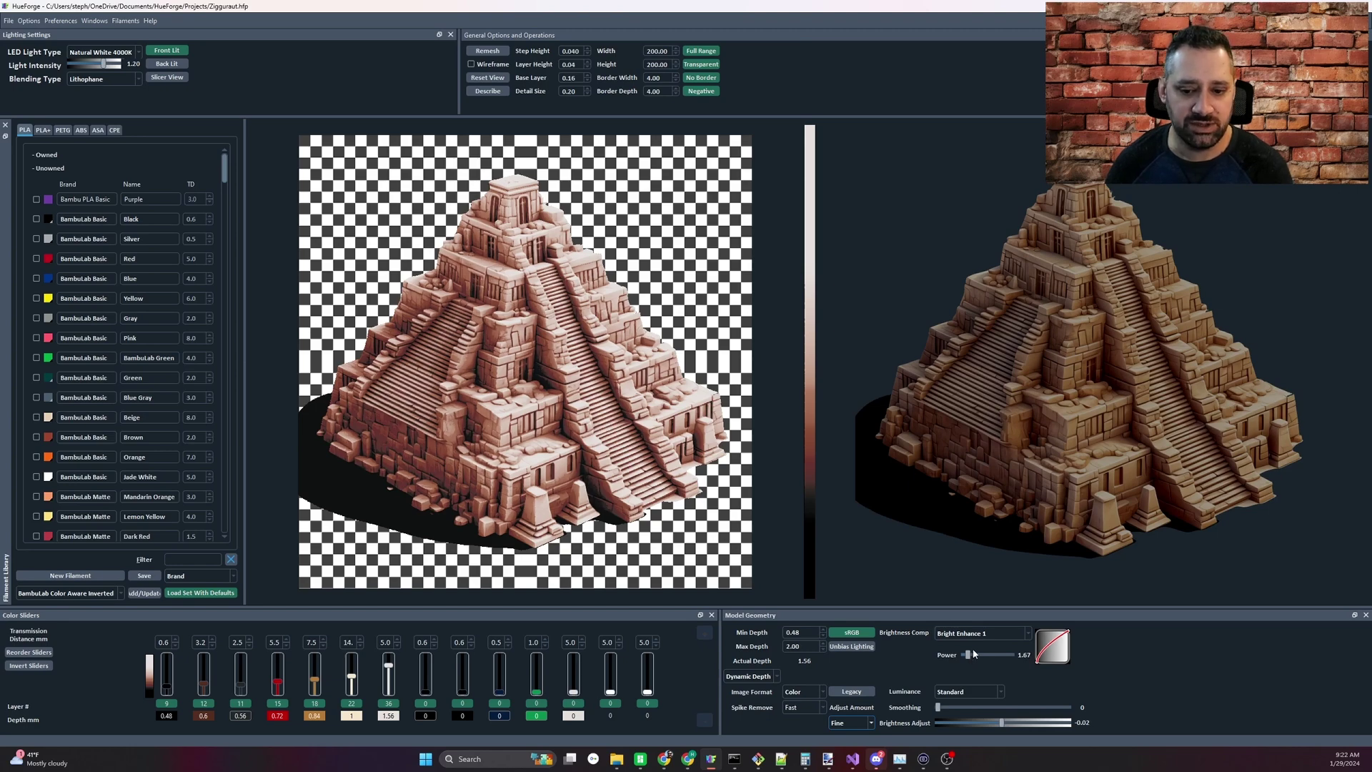
click(1025, 635)
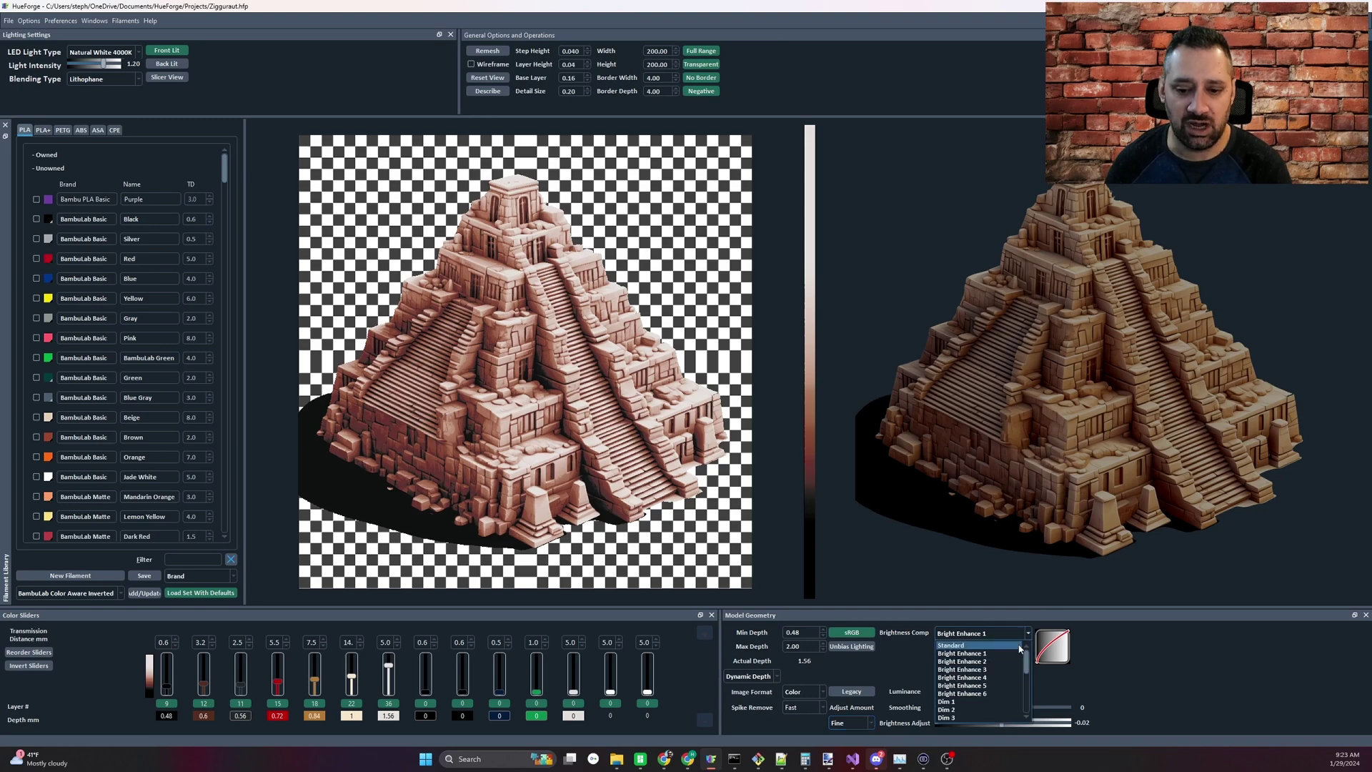
scroll(1014, 659, down, 6)
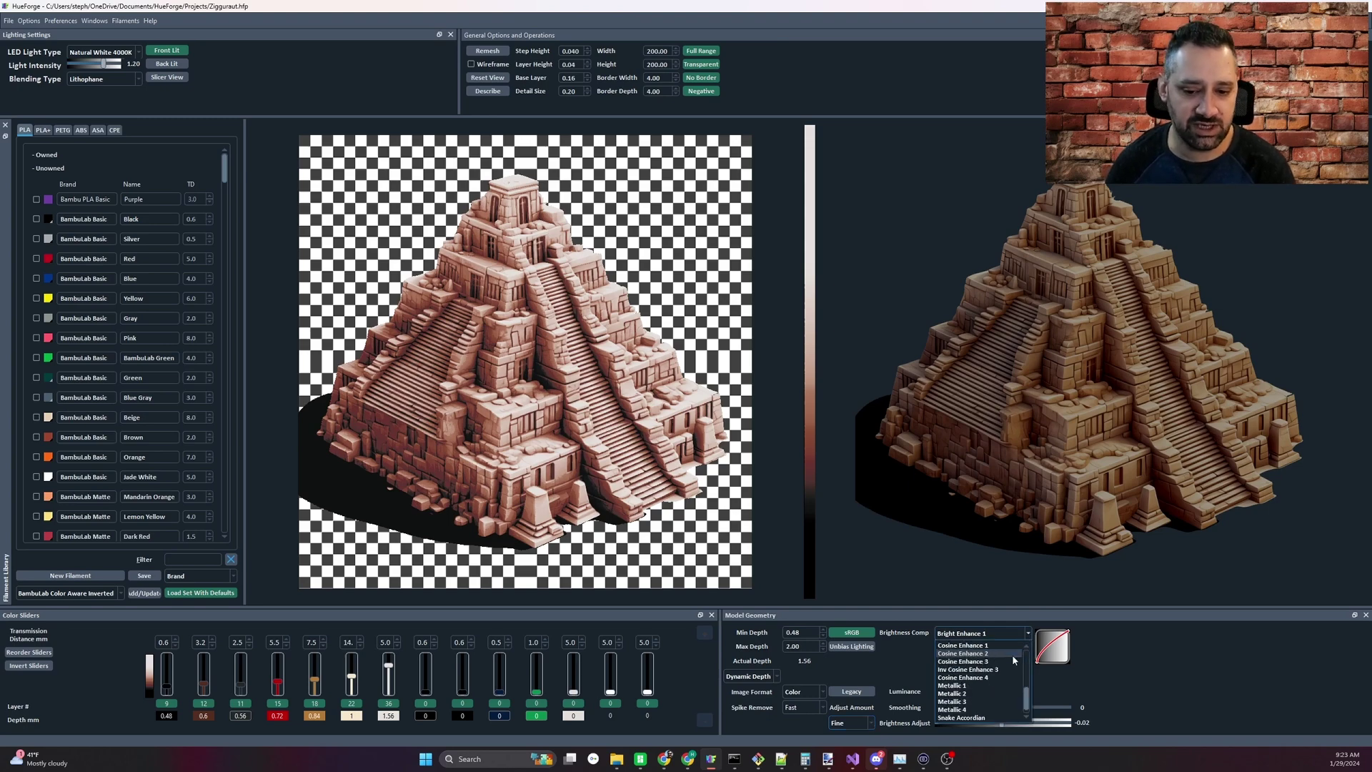
scroll(997, 678, up, 6)
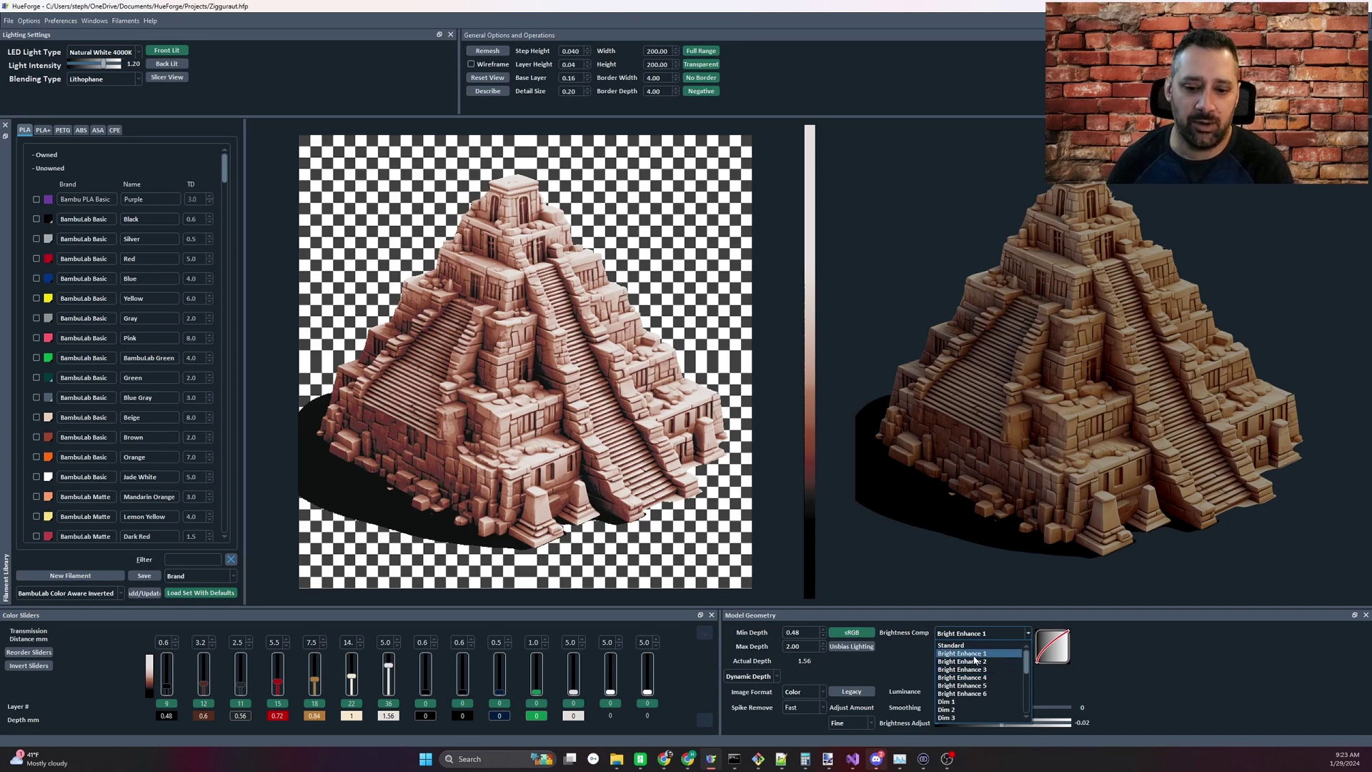
click(944, 637)
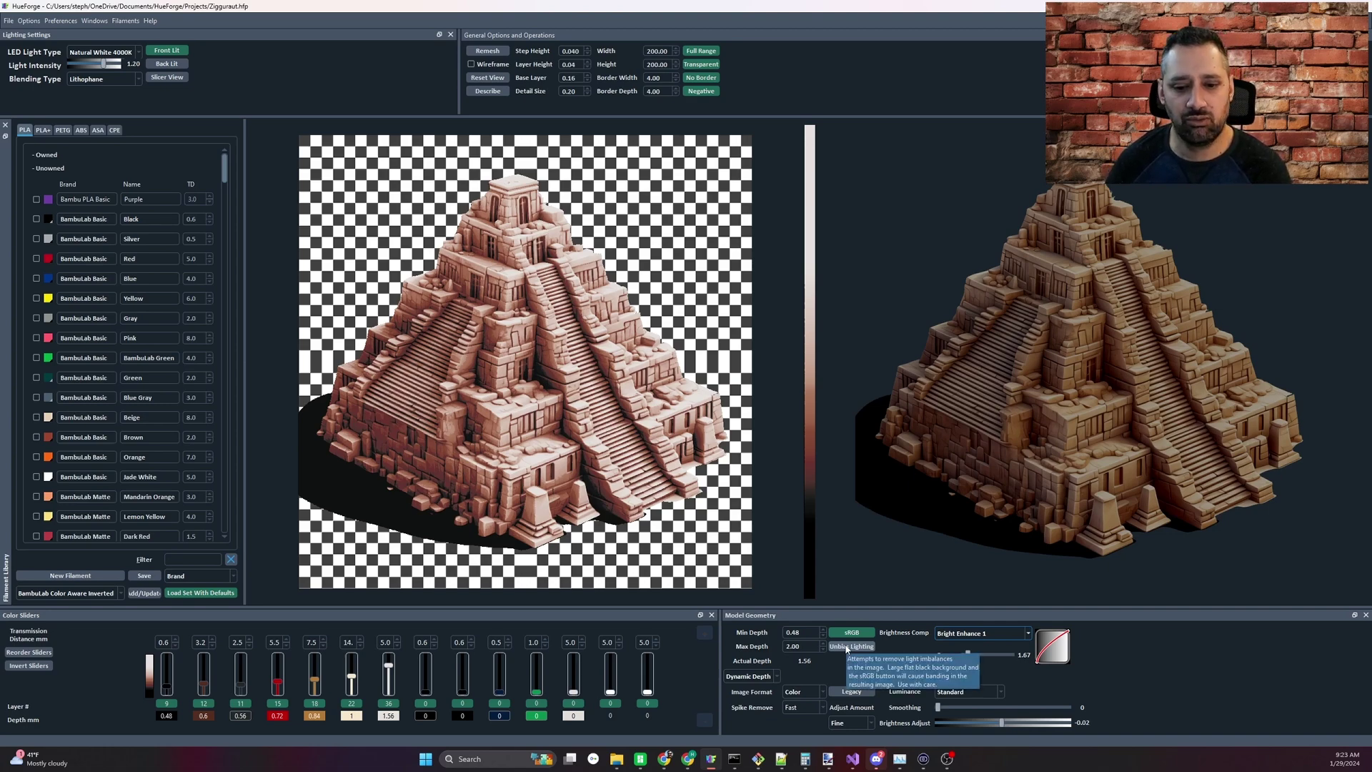
Step: Compare sRGB and Unbias Lighting combinations, ending with Unbias Lighting on and sRGB switched back on
click(849, 648)
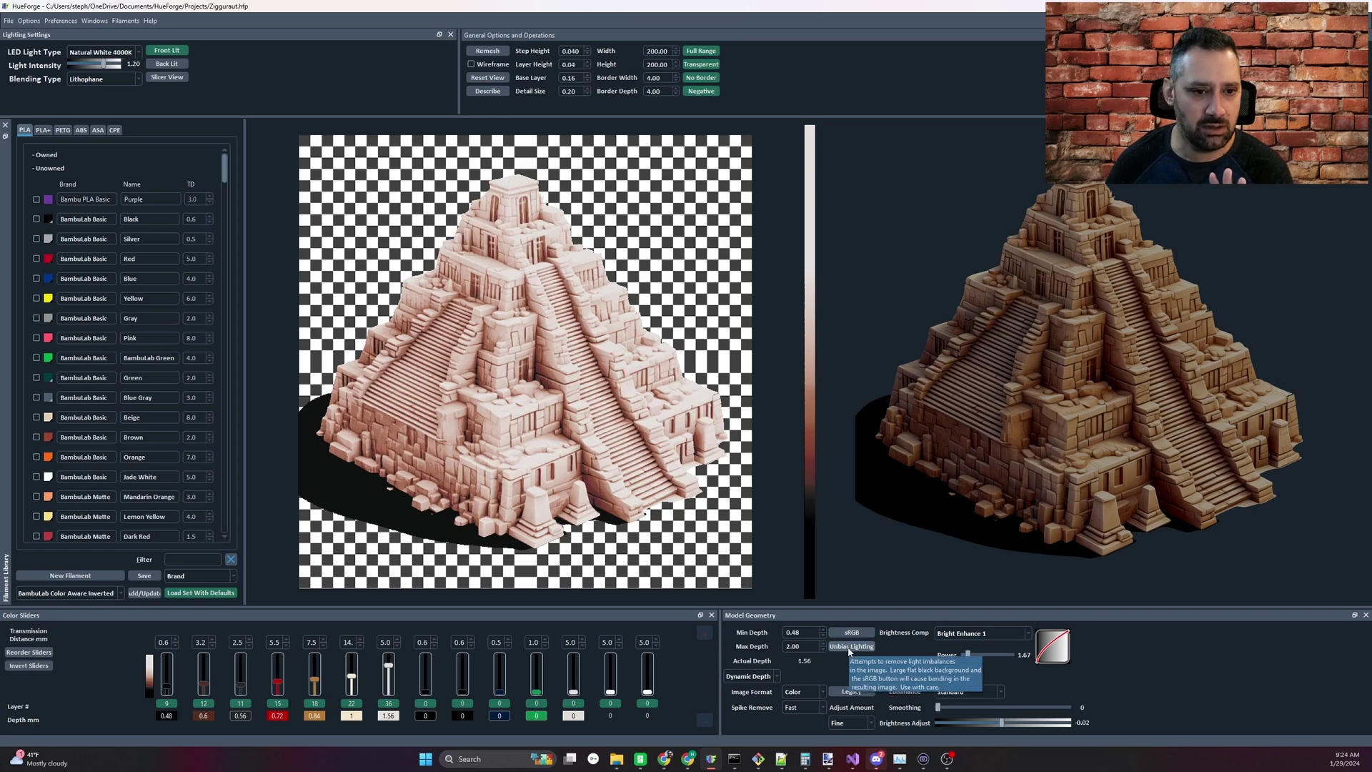
click(849, 650)
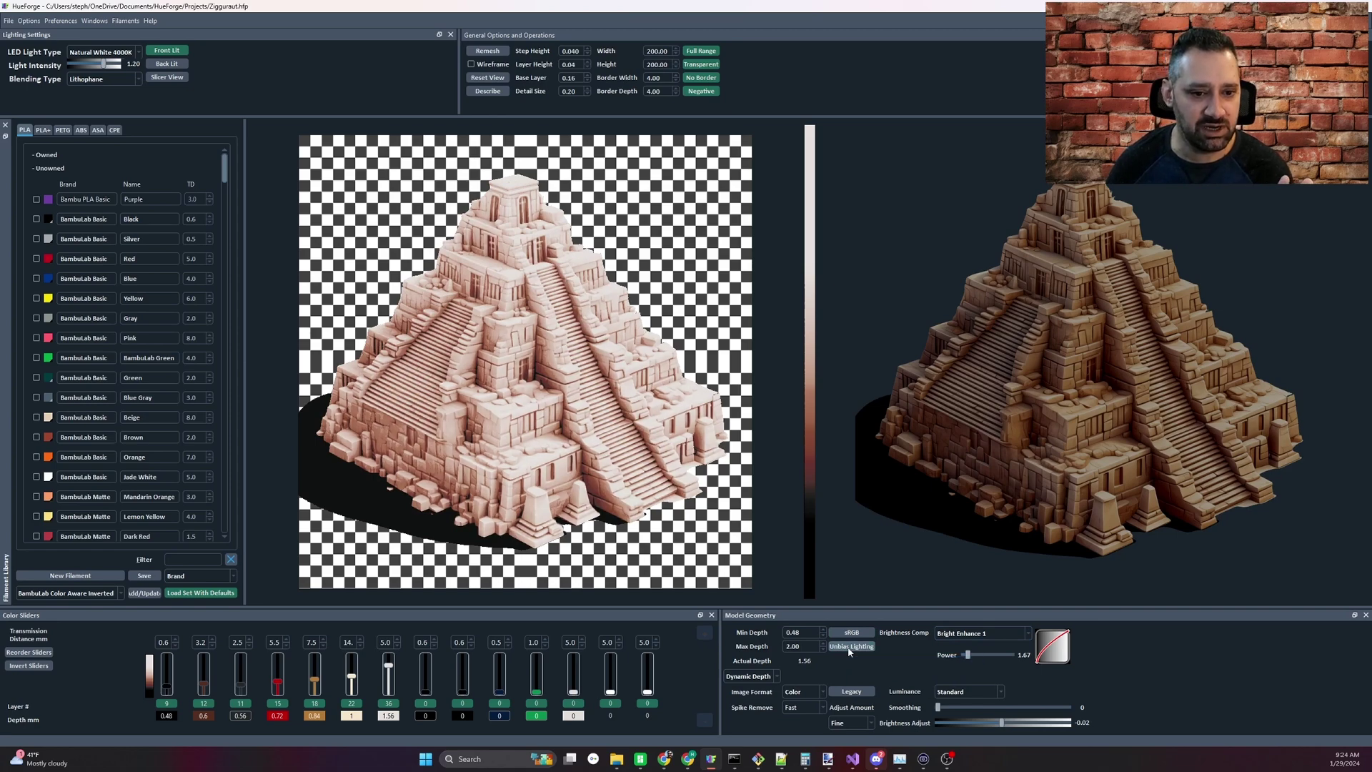
click(851, 634)
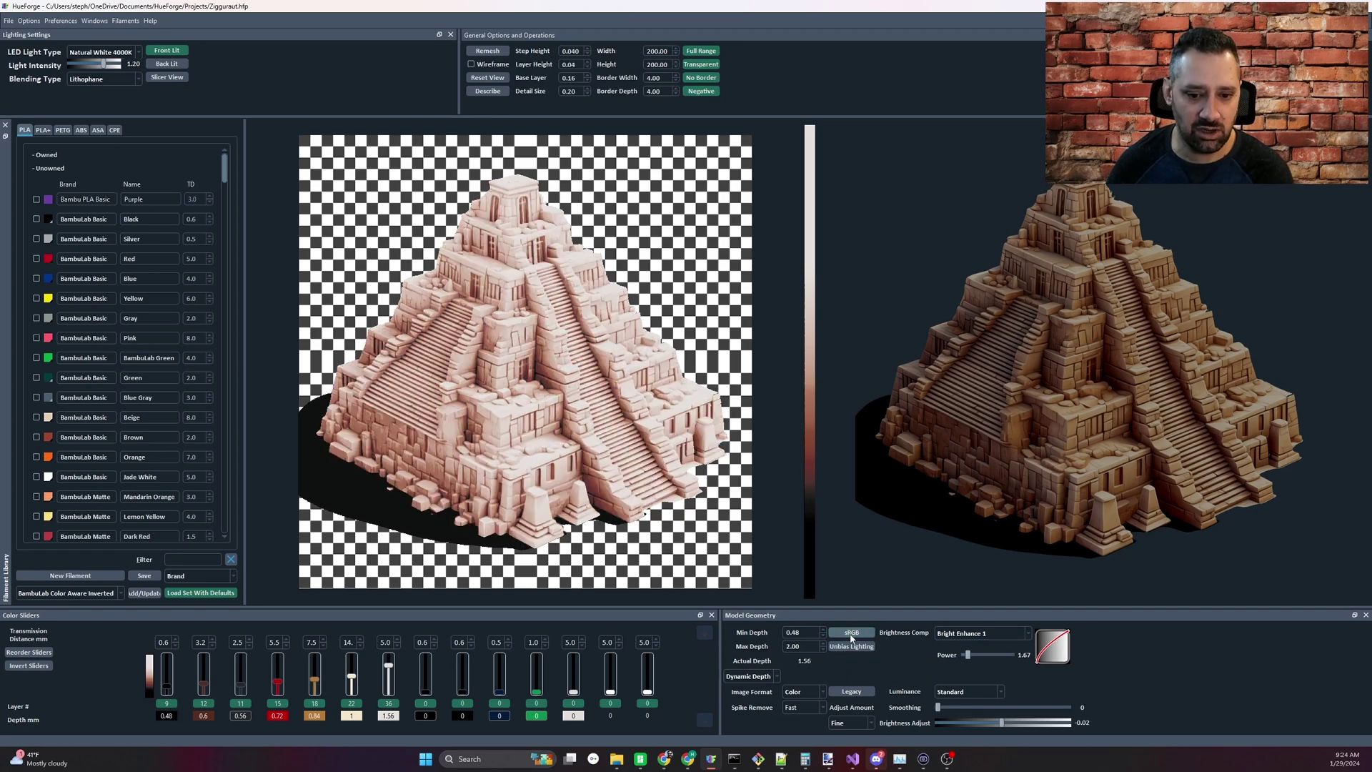
click(852, 646)
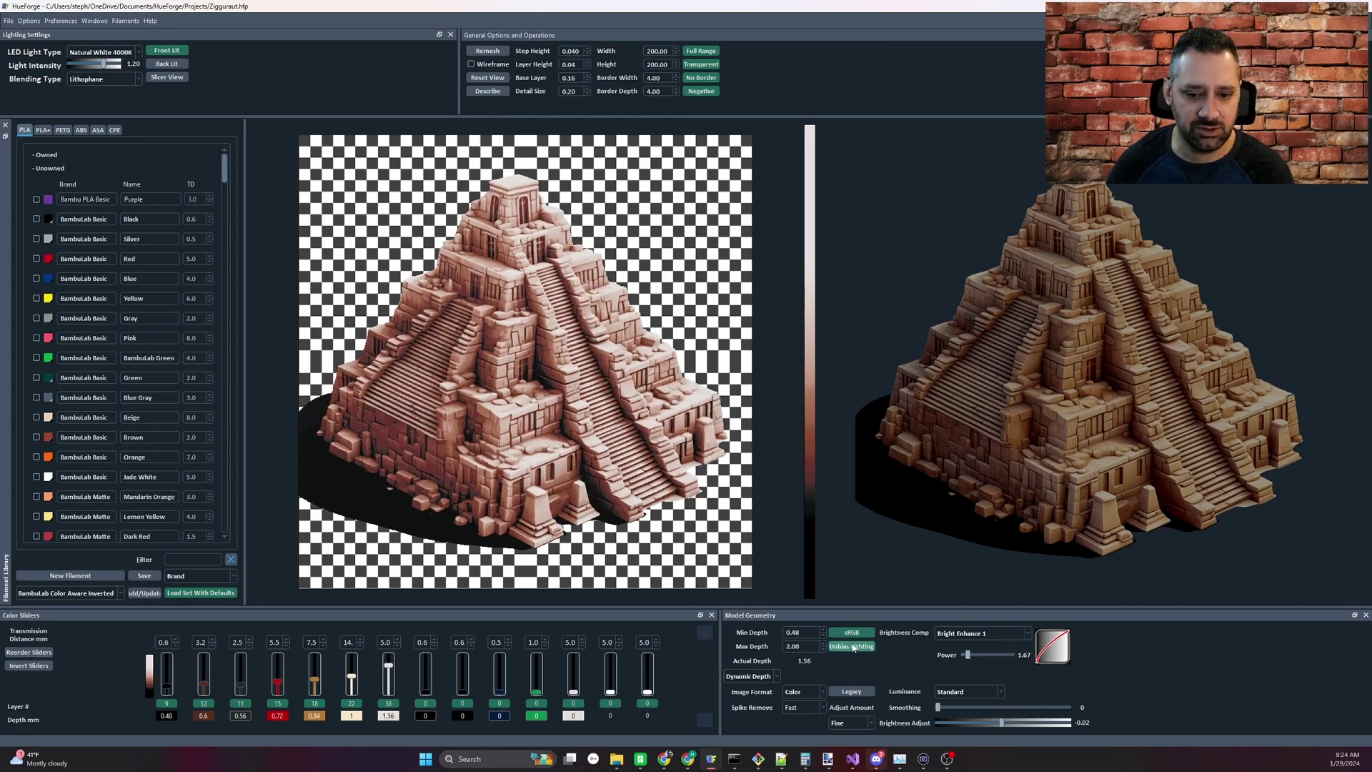
click(853, 647)
click(852, 633)
click(852, 646)
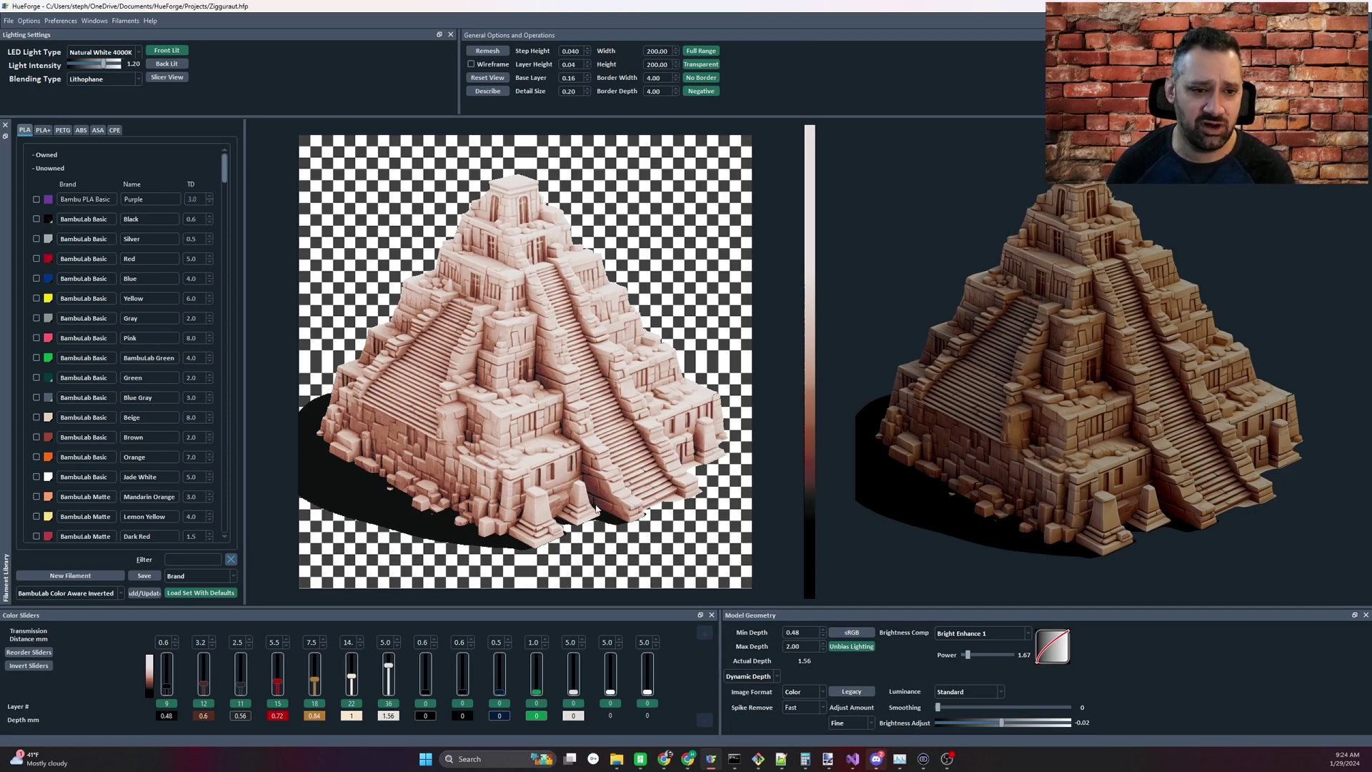
click(852, 633)
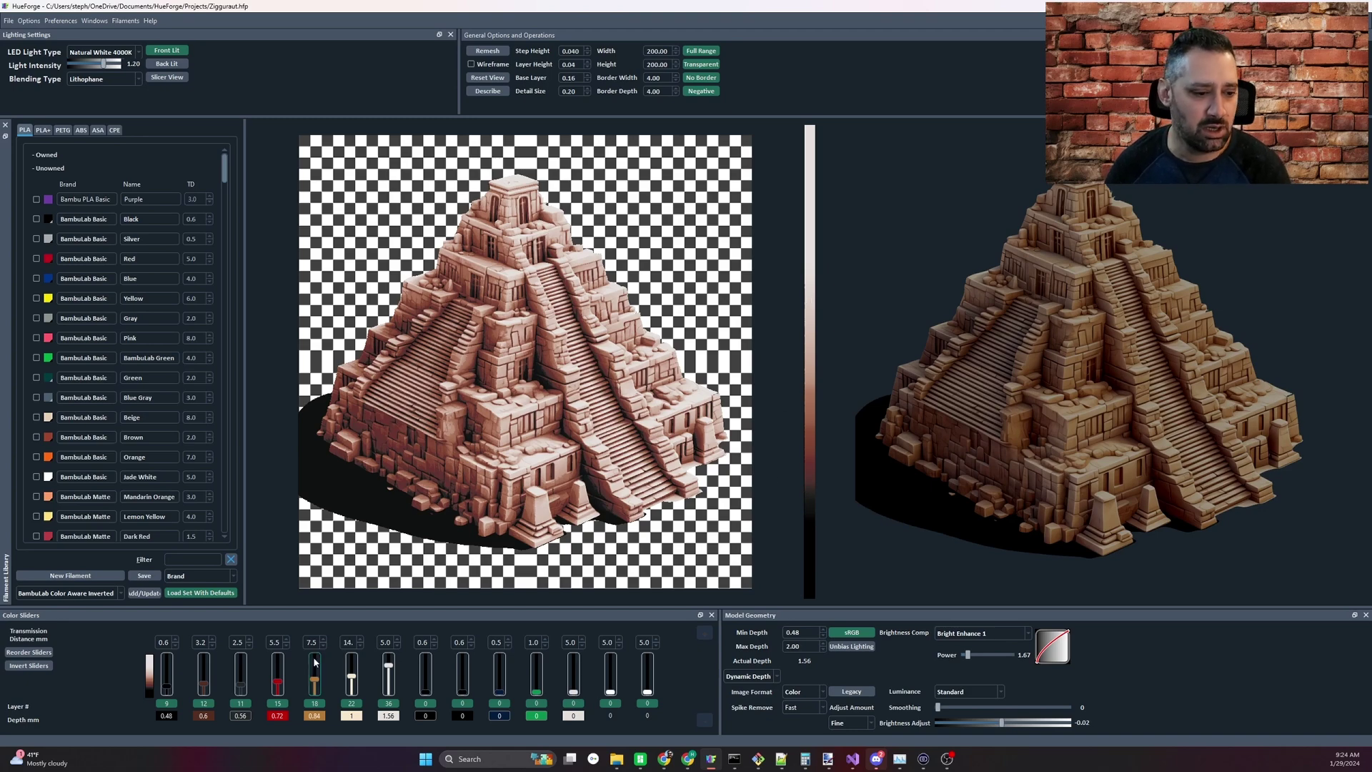
Step: Move the second colour's swap to layer 10 at 0.52 mm, then toggle the red layer off and on
mouse_move(205, 687)
mouse_down()
mouse_move(205, 671)
mouse_move(206, 683)
mouse_up()
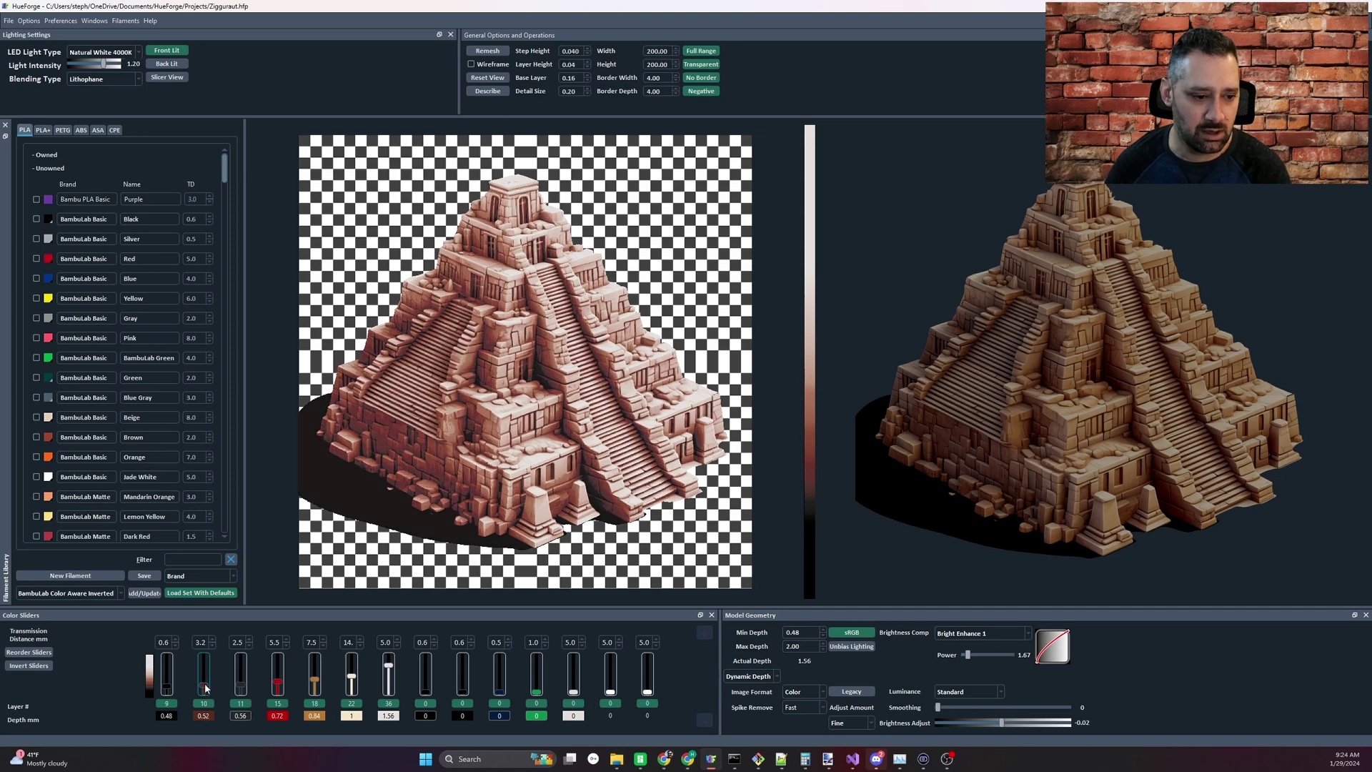
drag(205, 684, 206, 686)
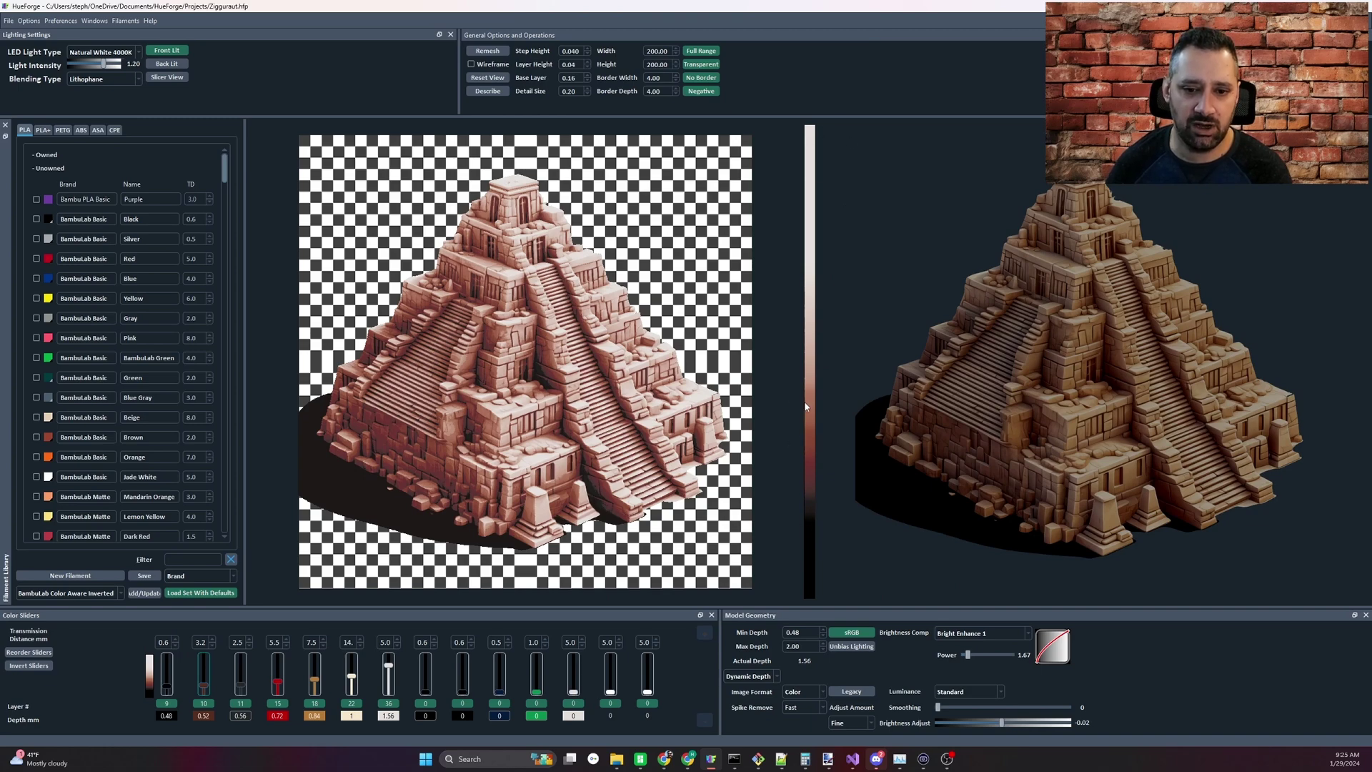
click(283, 707)
click(283, 706)
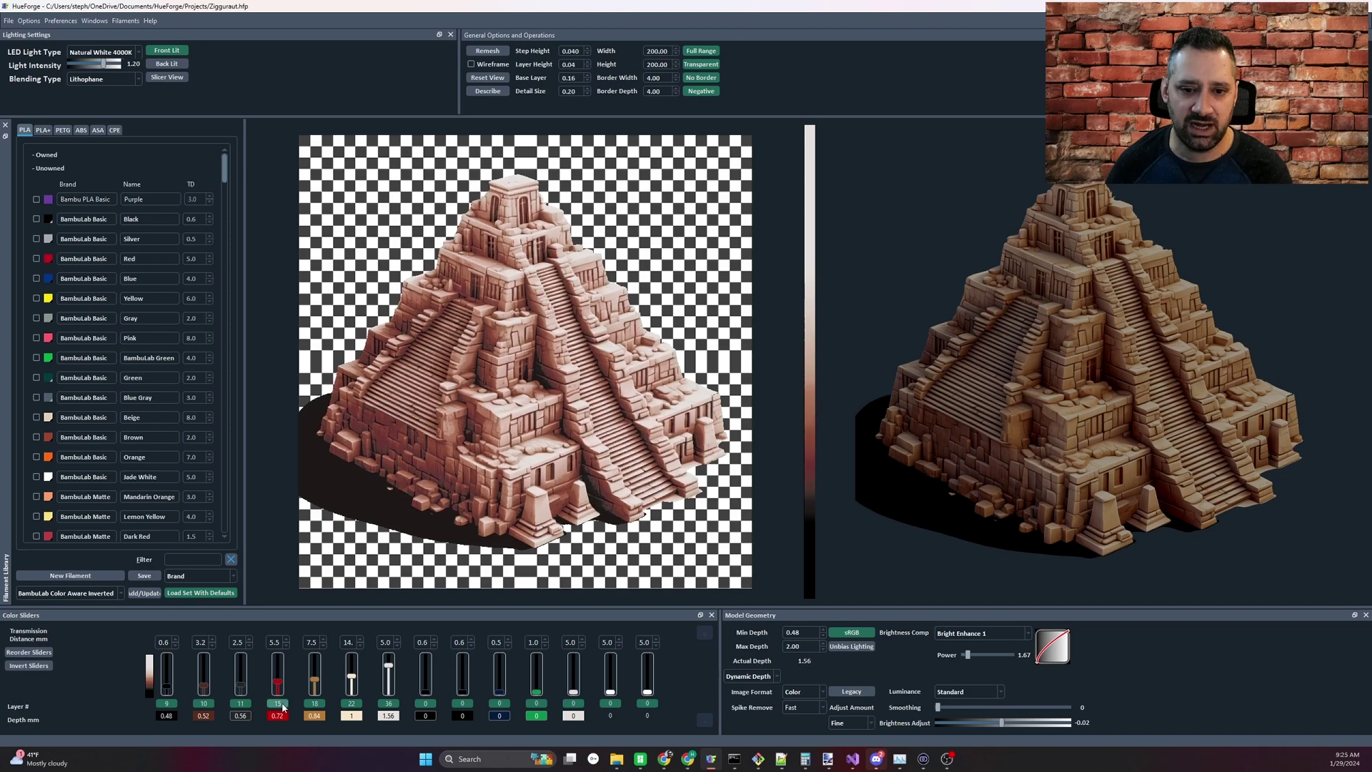
click(814, 377)
key(ctrl+z)
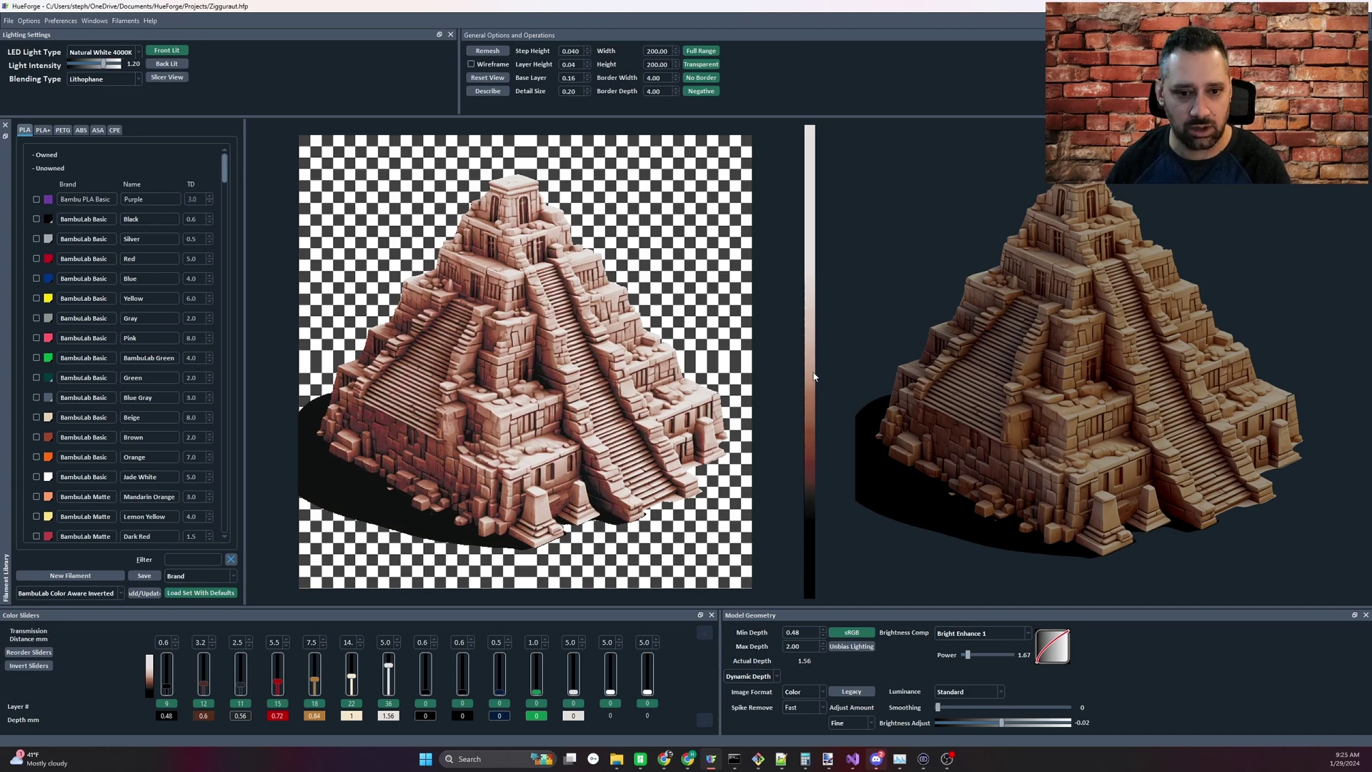